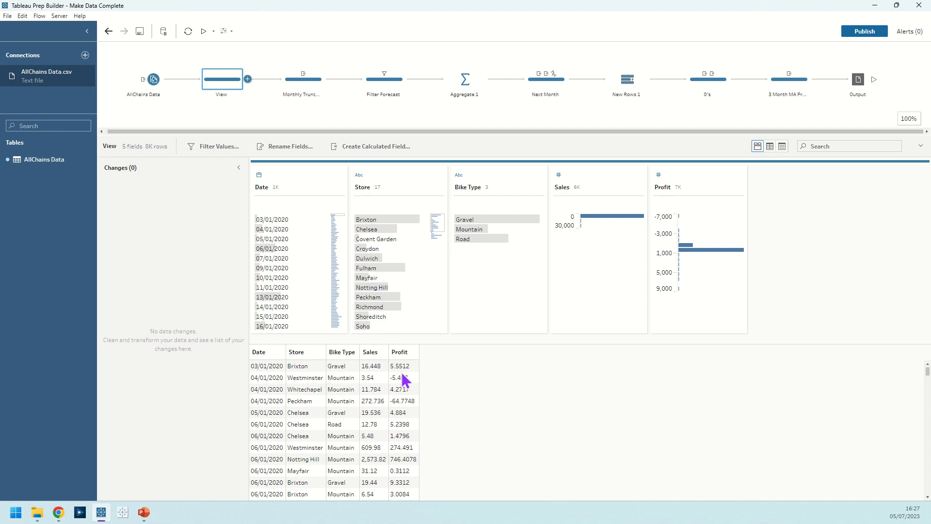
Step: Review the Date calculation in the Monthly Truncate step, which truncates dates to month, and save it unchanged
{"action": "left_click", "coordinate": [298, 91]}
{"action": "left_click", "coordinate": [229, 185]}
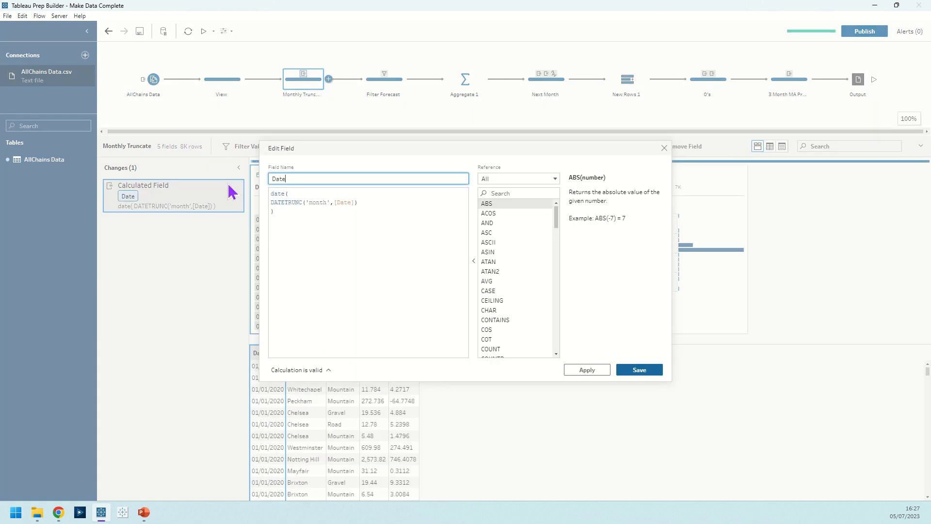
{"action": "double_click", "coordinate": [274, 194]}
{"action": "left_click", "coordinate": [288, 194]}
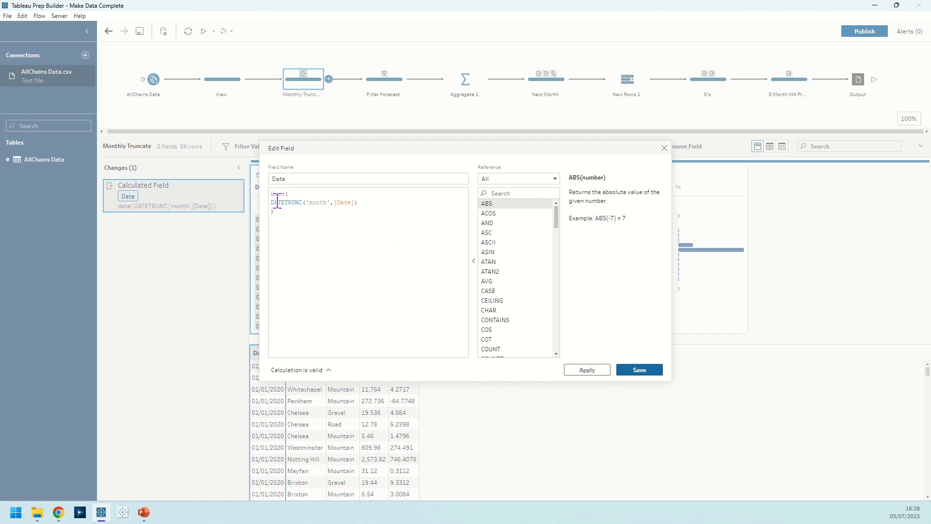
{"action": "left_click", "coordinate": [640, 370]}
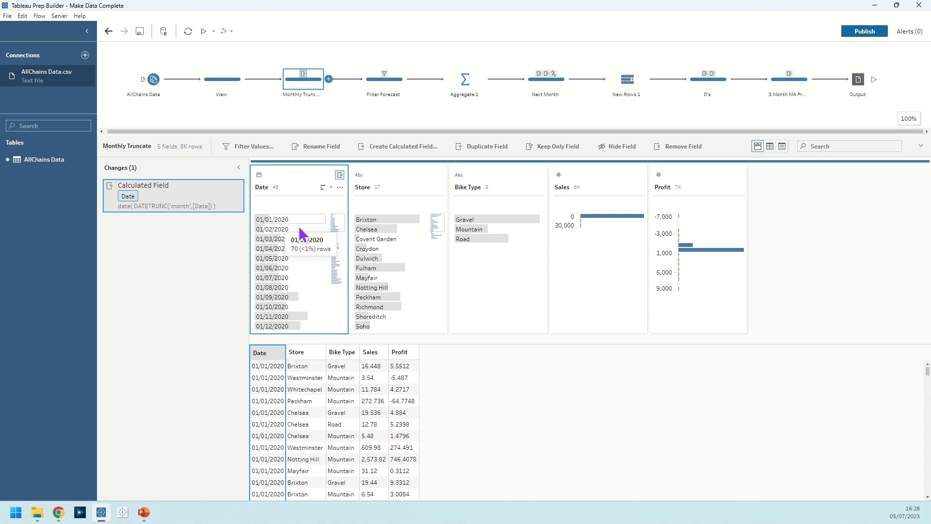
Step: Review the Date filter calculation in the Filter Forecast step, then check the rows for the latest month, 01/06/2023
{"action": "left_click", "coordinate": [383, 91]}
{"action": "left_click", "coordinate": [227, 186]}
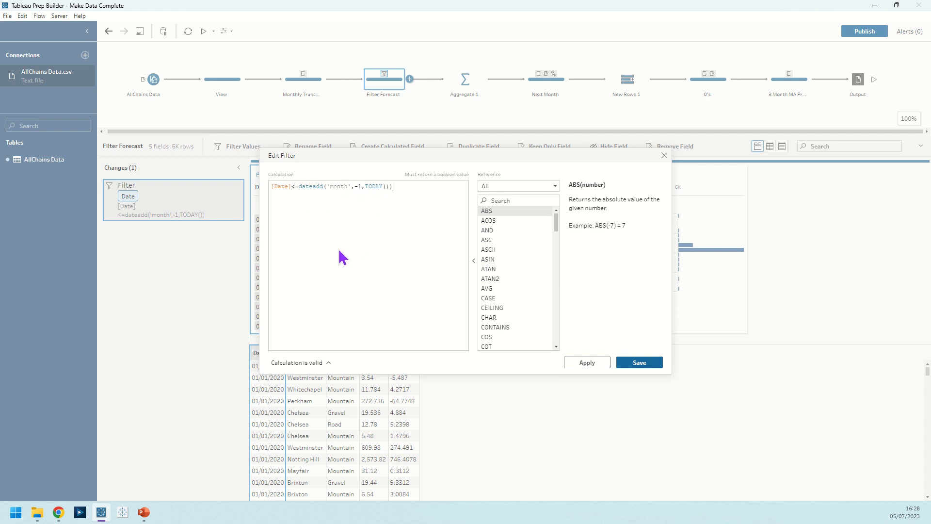
{"action": "left_click", "coordinate": [664, 155]}
{"action": "scroll", "coordinate": [308, 270], "scroll_direction": "down", "scroll_amount": 3}
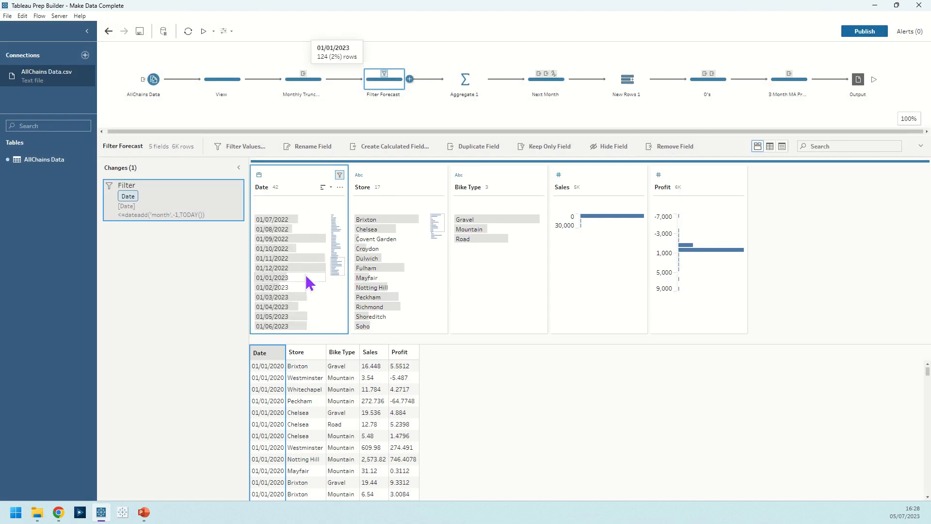
{"action": "left_click", "coordinate": [287, 326]}
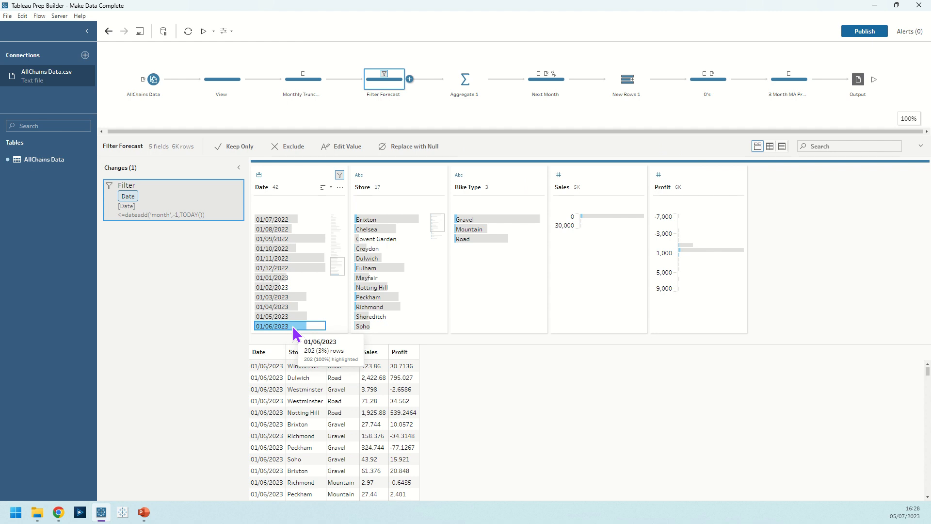
{"action": "left_click", "coordinate": [293, 327]}
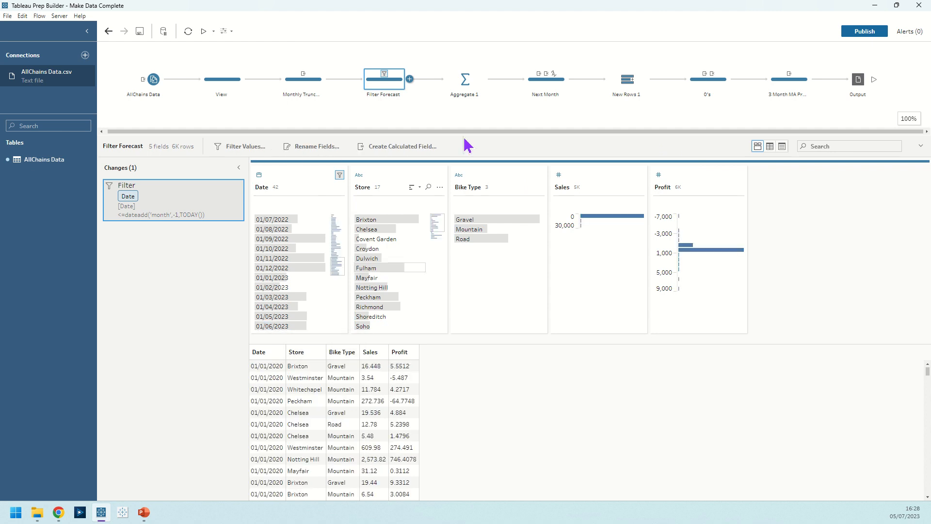
Step: Review the Aggregate 1 step's grouped and aggregated fields and insert a clean step directly after it
{"action": "left_click", "coordinate": [458, 95]}
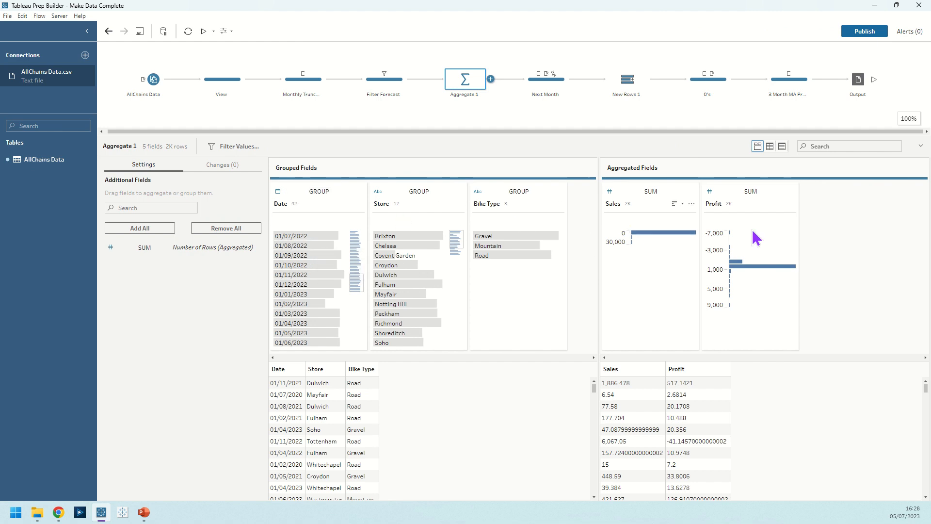
{"action": "left_click", "coordinate": [505, 80]}
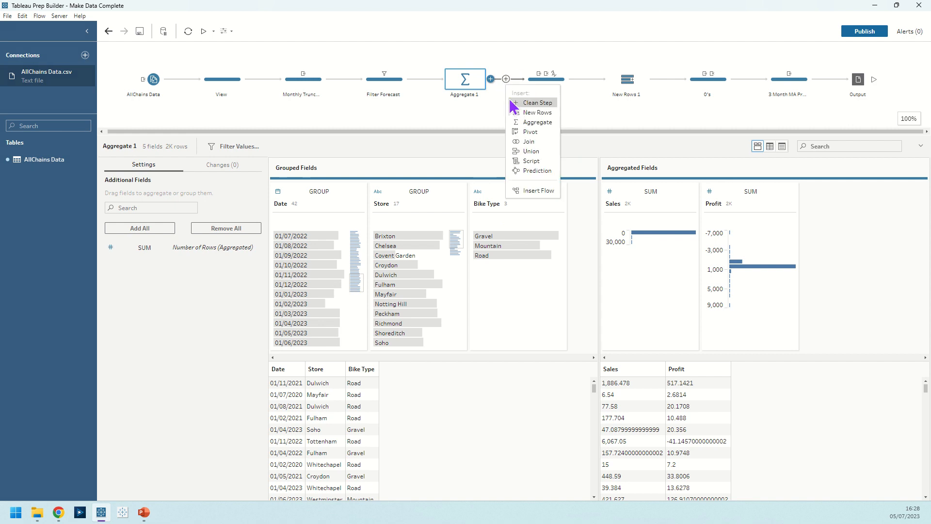
{"action": "left_click", "coordinate": [516, 99]}
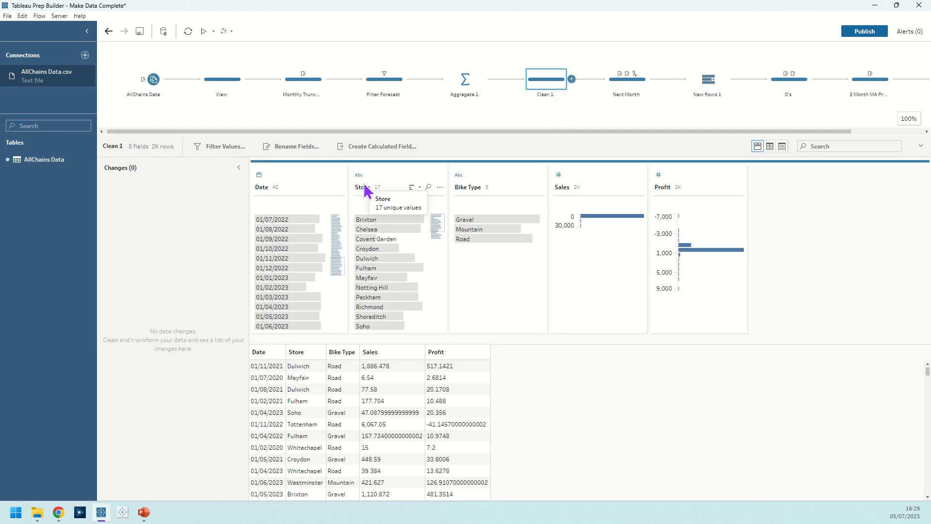
Step: Highlight the Brixton store's Road bike rows in the new clean step and examine their earliest dates for missing months
{"action": "left_click", "coordinate": [379, 221]}
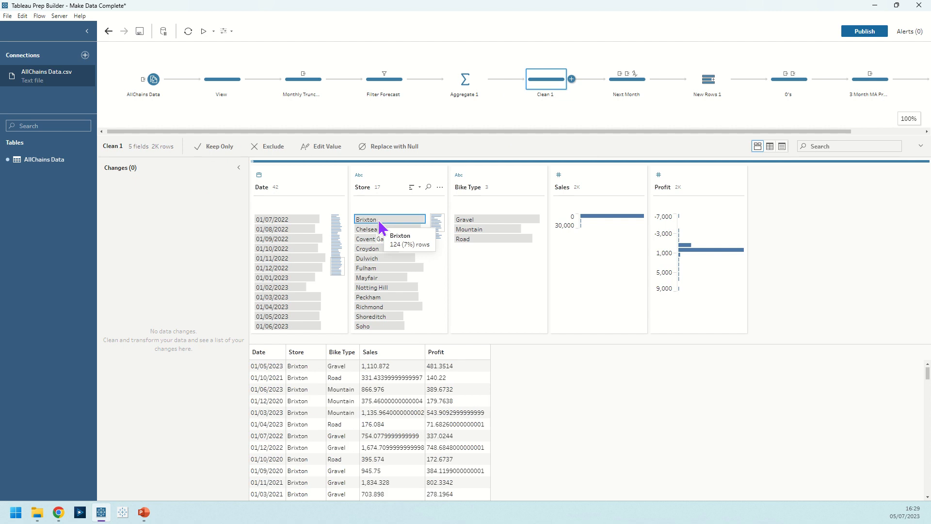
{"action": "left_click", "coordinate": [480, 240]}
{"action": "scroll", "coordinate": [286, 291], "scroll_direction": "up", "scroll_amount": 10}
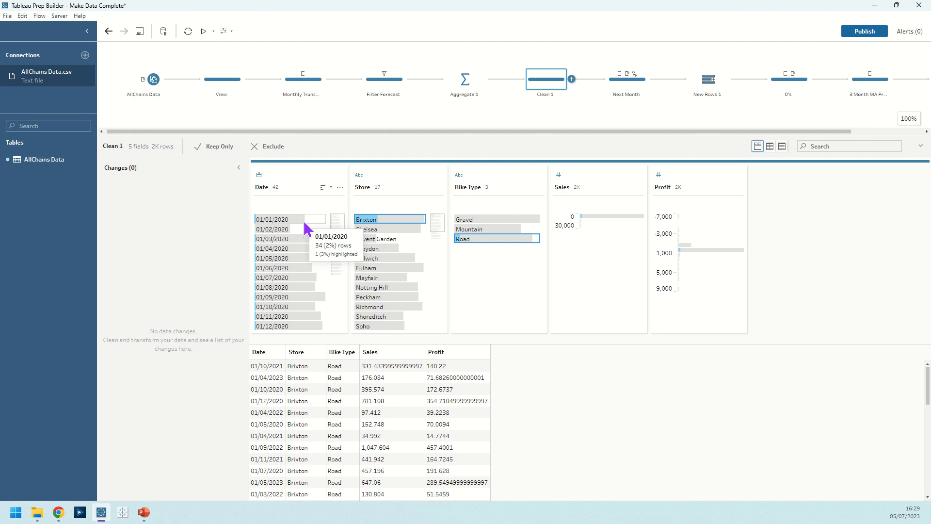
Step: Open the first Next Month calculation in the Next Month step and look up the LOOKUP function's reference
{"action": "left_click", "coordinate": [636, 89]}
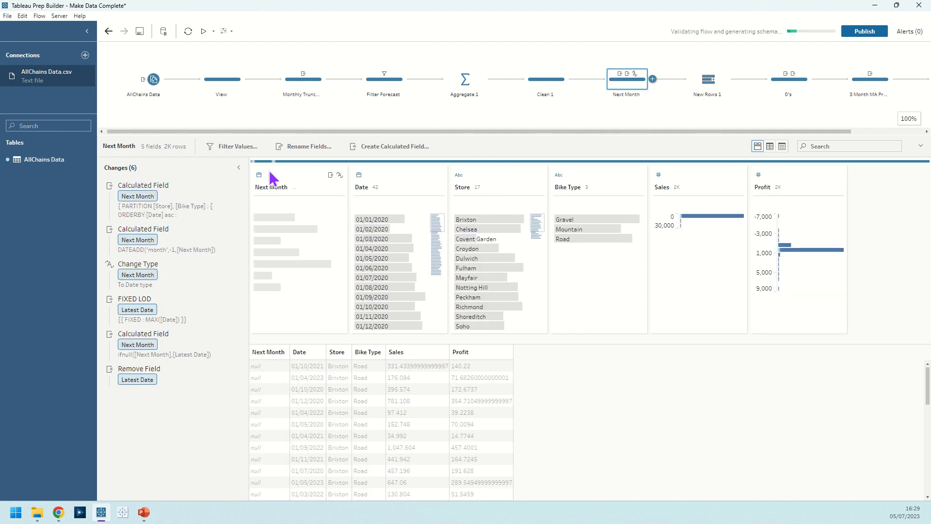
{"action": "left_click", "coordinate": [228, 186]}
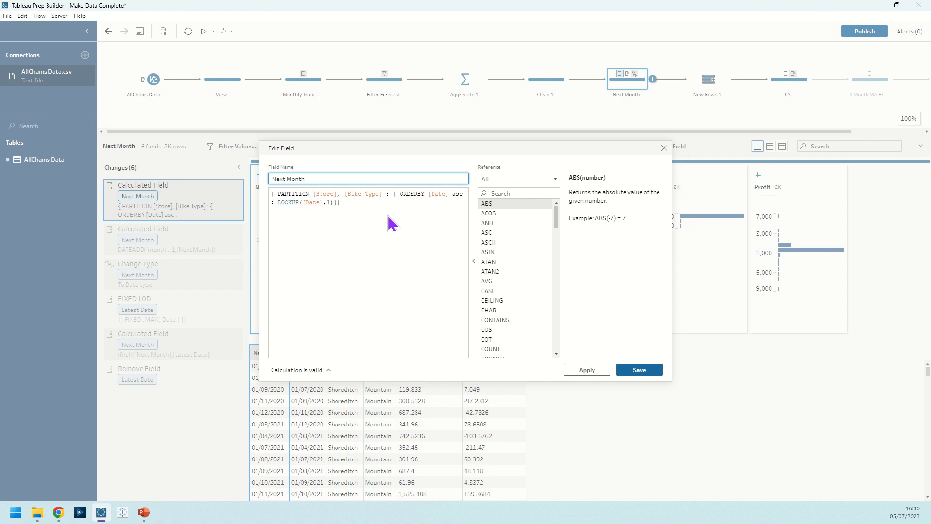
{"action": "left_click", "coordinate": [503, 196]}
{"action": "type", "text": "look"}
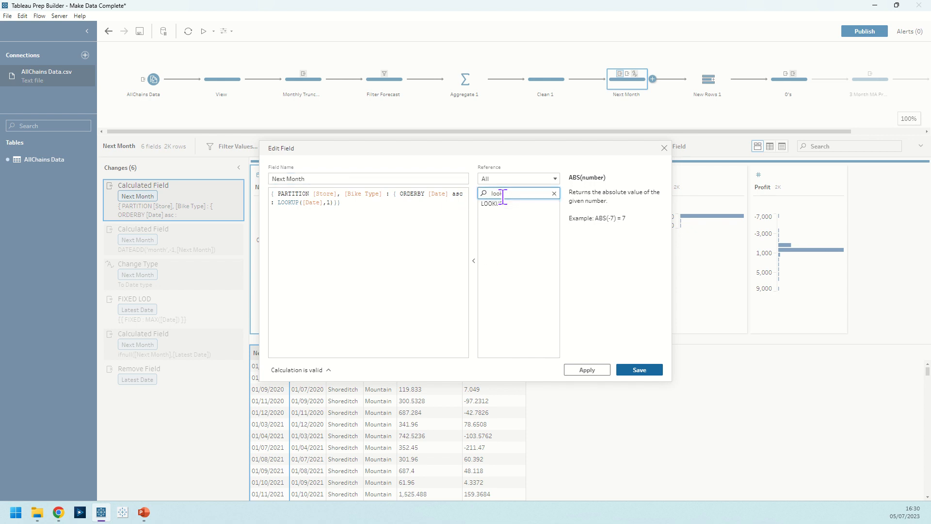
{"action": "left_click", "coordinate": [505, 204]}
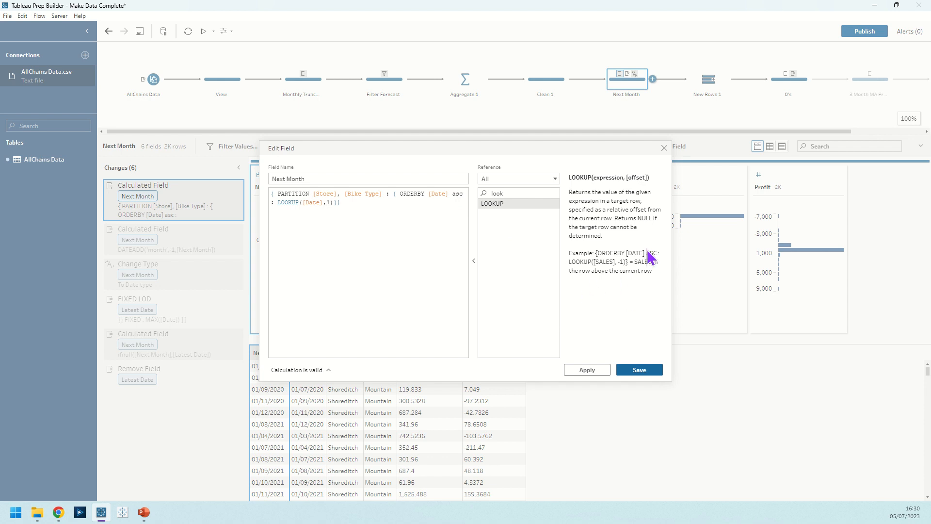
Step: Look up the RANK function's reference, move the calculation editor aside, and close it without changes
{"action": "double_click", "coordinate": [502, 193]}
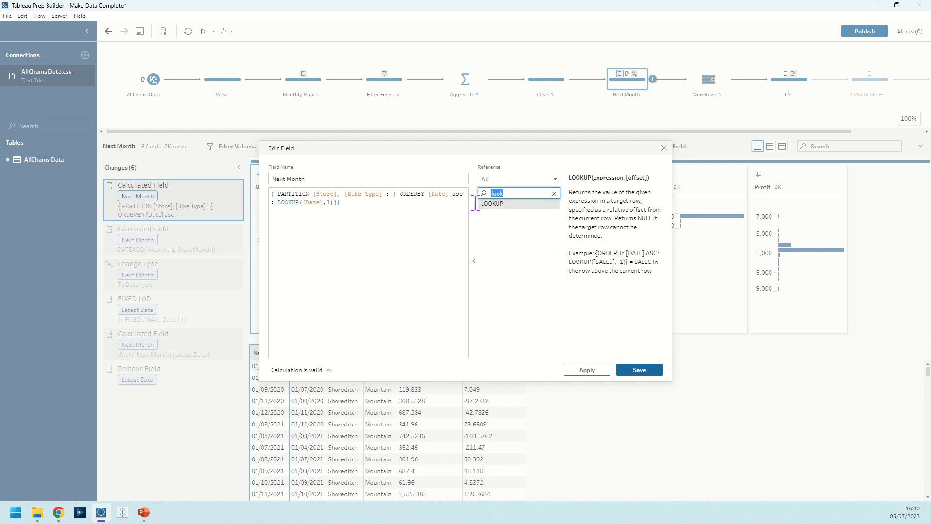
{"action": "type", "text": "rank"}
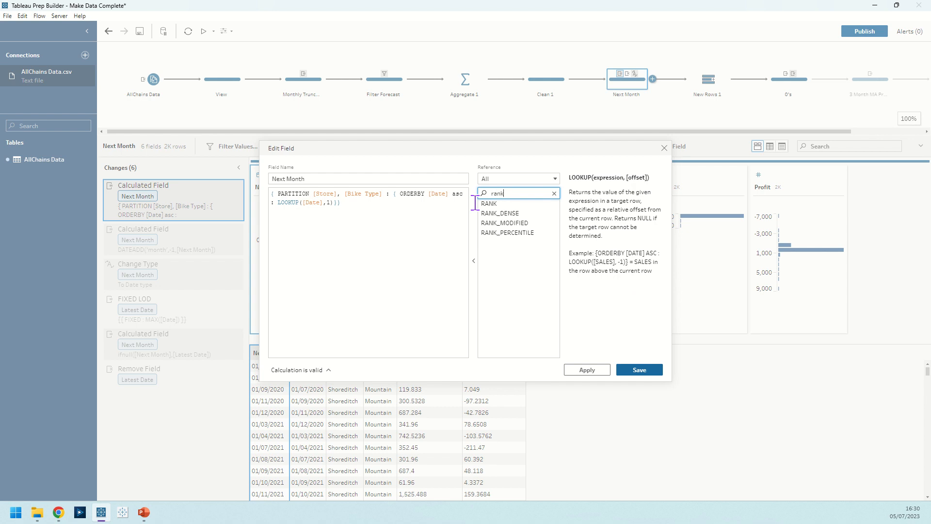
{"action": "left_click", "coordinate": [490, 204]}
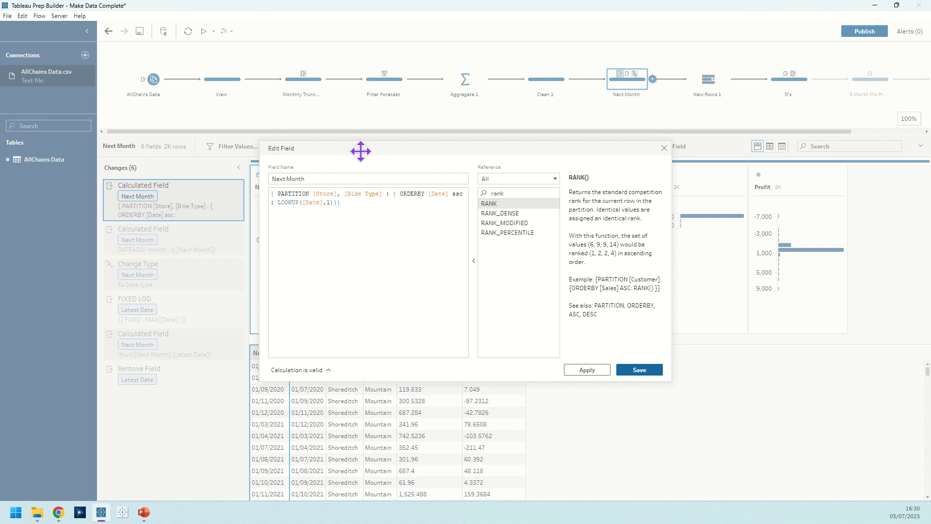
{"action": "left_click_drag", "start_coordinate": [362, 150], "coordinate": [429, 118]}
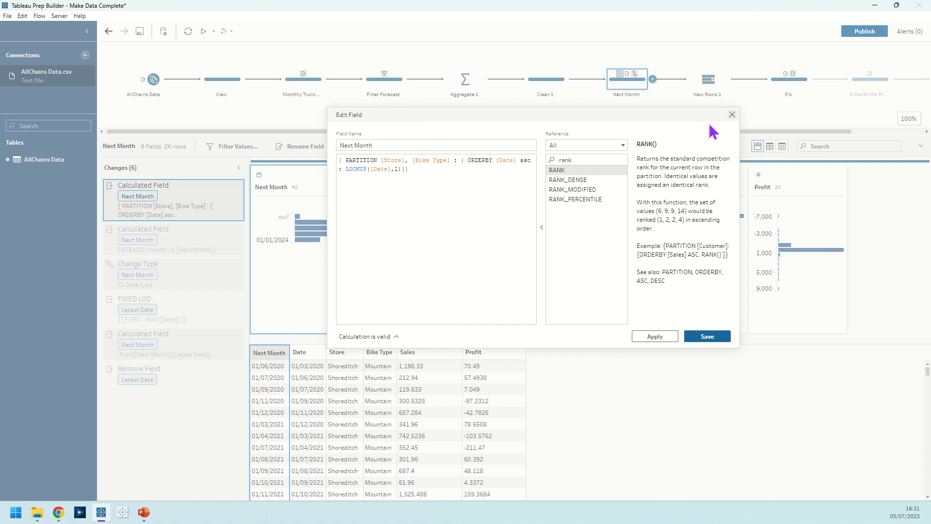
{"action": "left_click", "coordinate": [731, 114]}
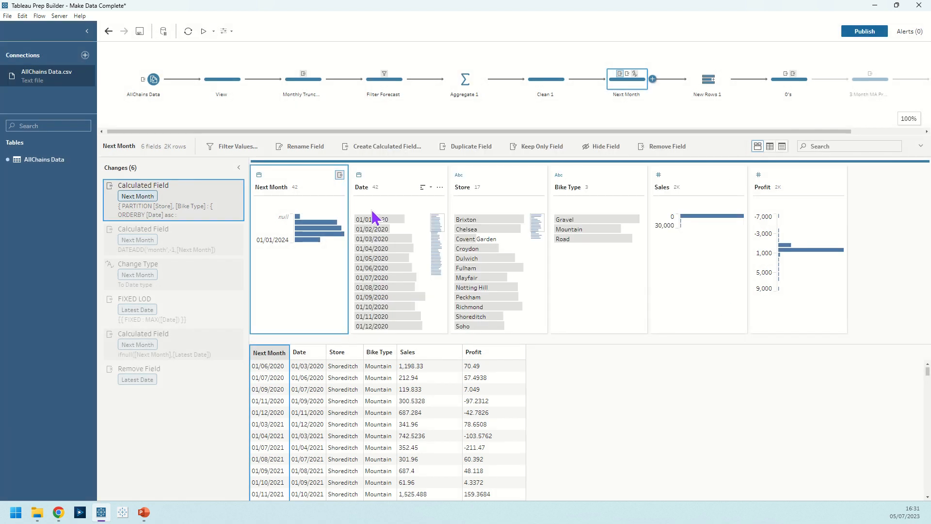
Step: Highlight the Brixton Road row dated 01/01/2020 to examine its Next Month value after the first calculation
{"action": "left_click", "coordinate": [472, 220]}
{"action": "left_click", "coordinate": [566, 239]}
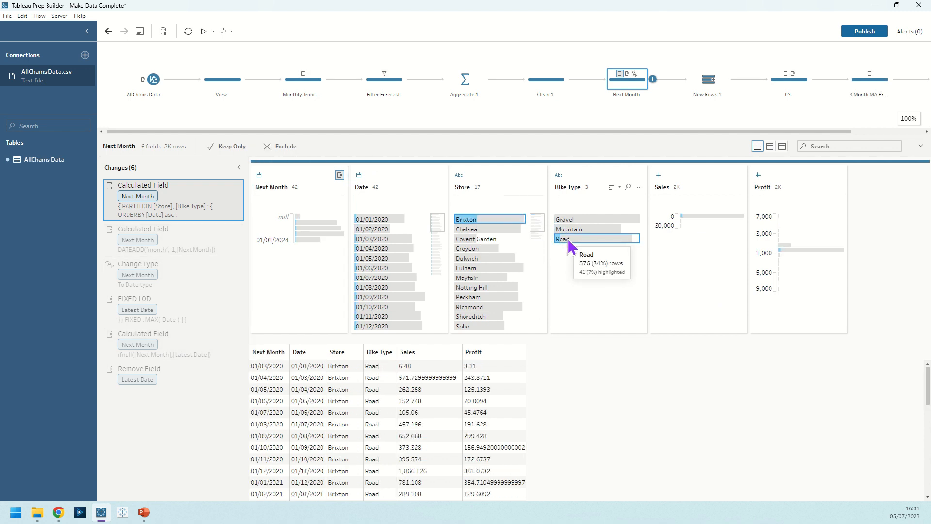
{"action": "left_click", "coordinate": [375, 220]}
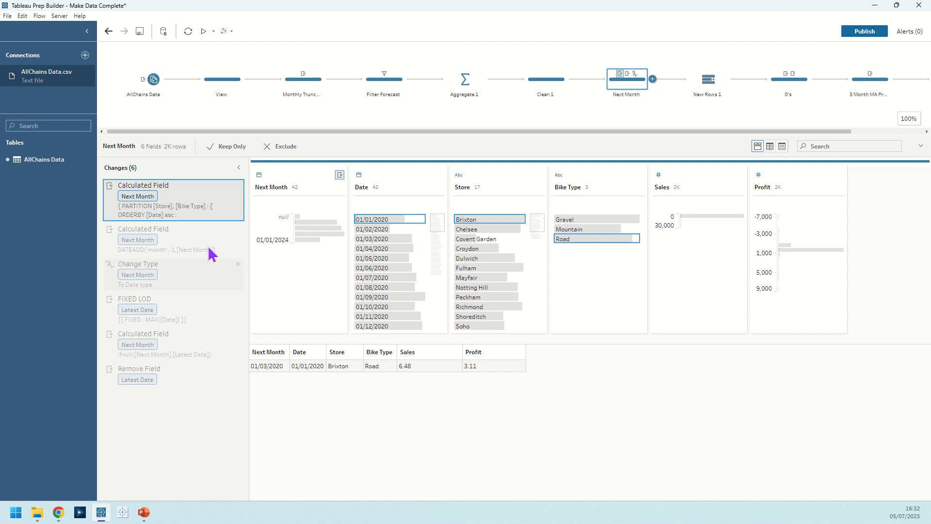
Step: Review the DATEADD calculation for Next Month, save it unchanged, and examine the Brixton Road rows dated 01/01/2020 and 01/03/2020
{"action": "double_click", "coordinate": [230, 239]}
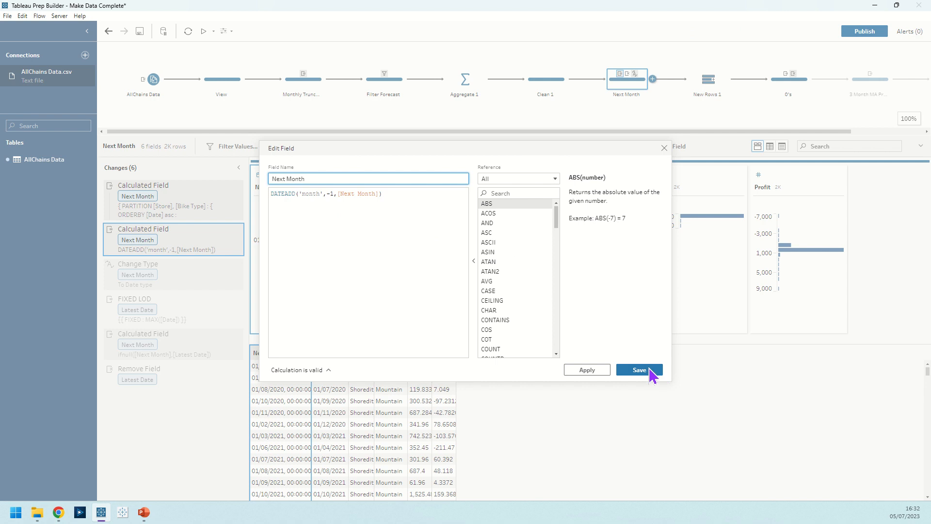
{"action": "left_click", "coordinate": [650, 376]}
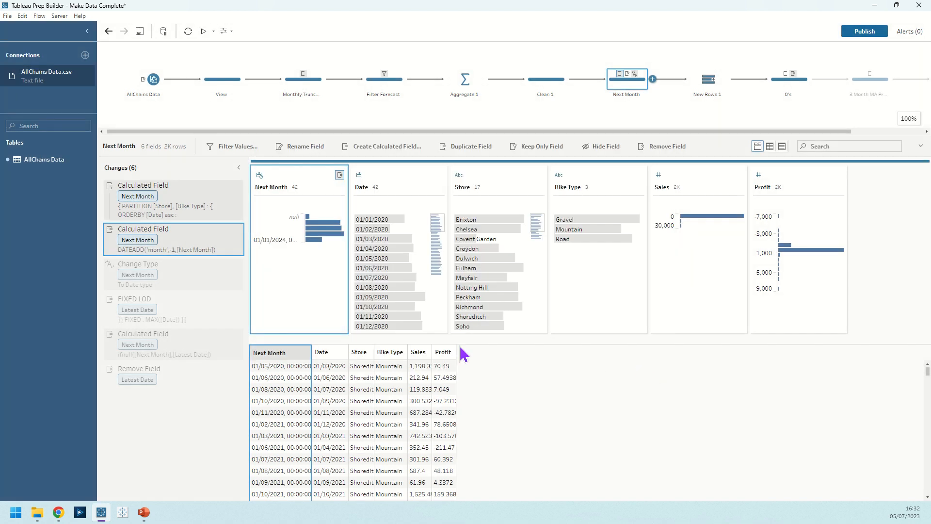
{"action": "left_click", "coordinate": [469, 221]}
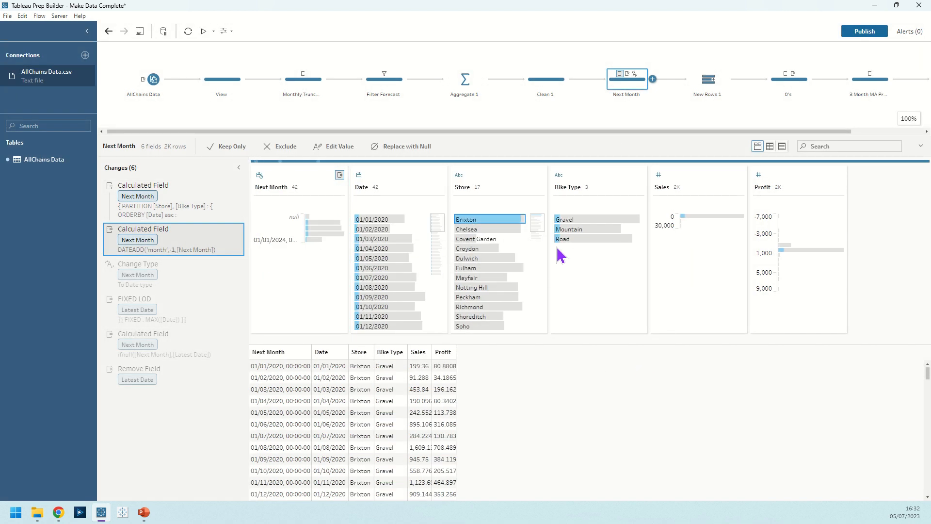
{"action": "left_click", "coordinate": [561, 239]}
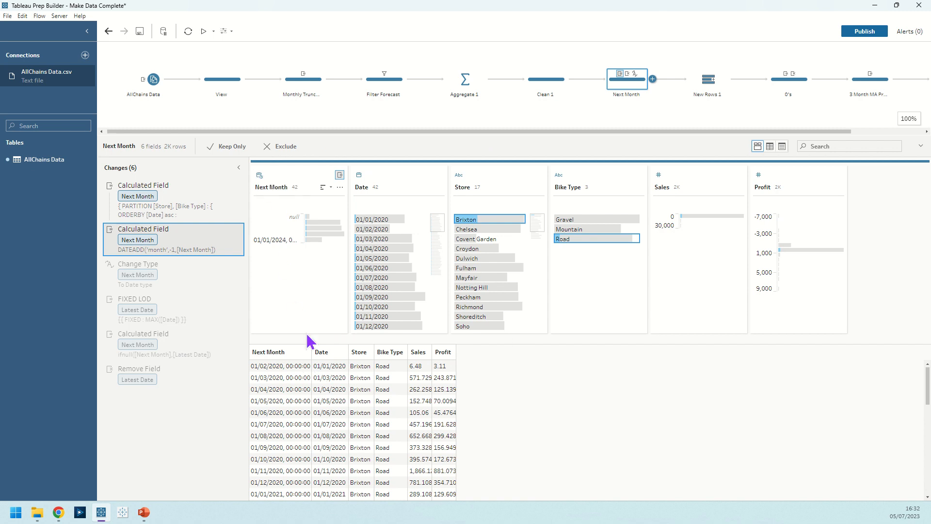
{"action": "left_click", "coordinate": [383, 223]}
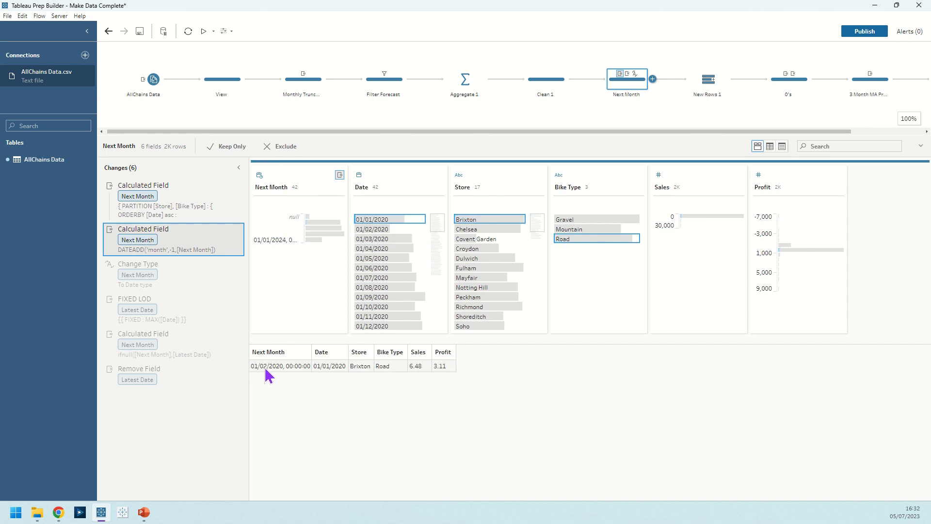
{"action": "left_click", "coordinate": [406, 239]}
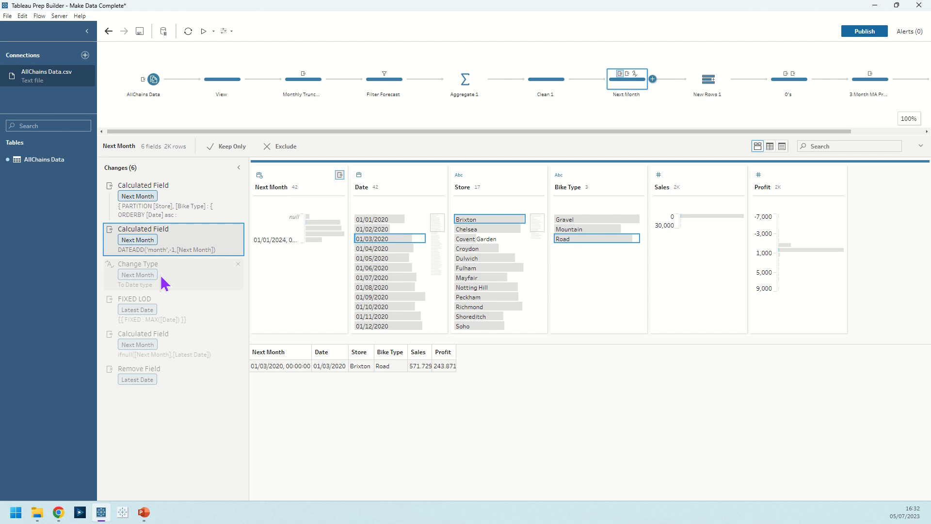
Step: Examine the rows with a null Next Month and review the FIXED LOD settings behind the Latest Date field
{"action": "left_click", "coordinate": [316, 222]}
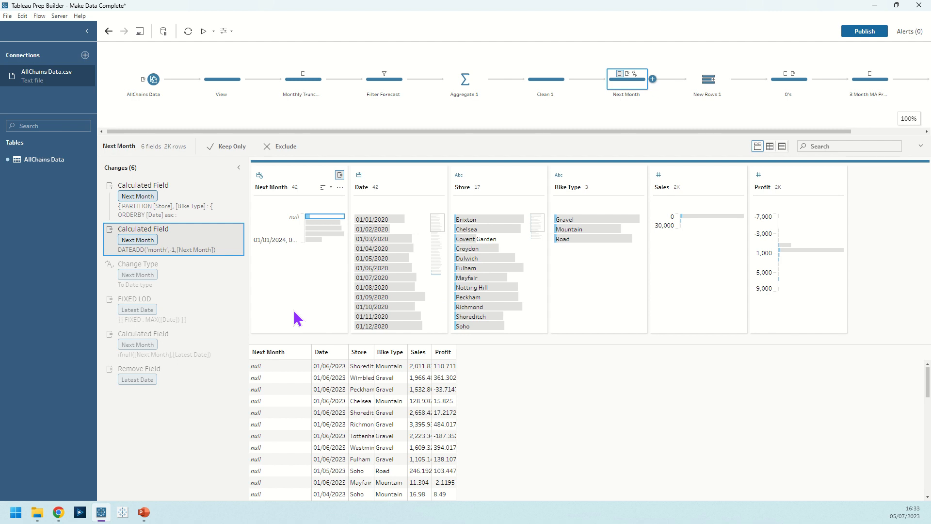
{"action": "left_click", "coordinate": [195, 320]}
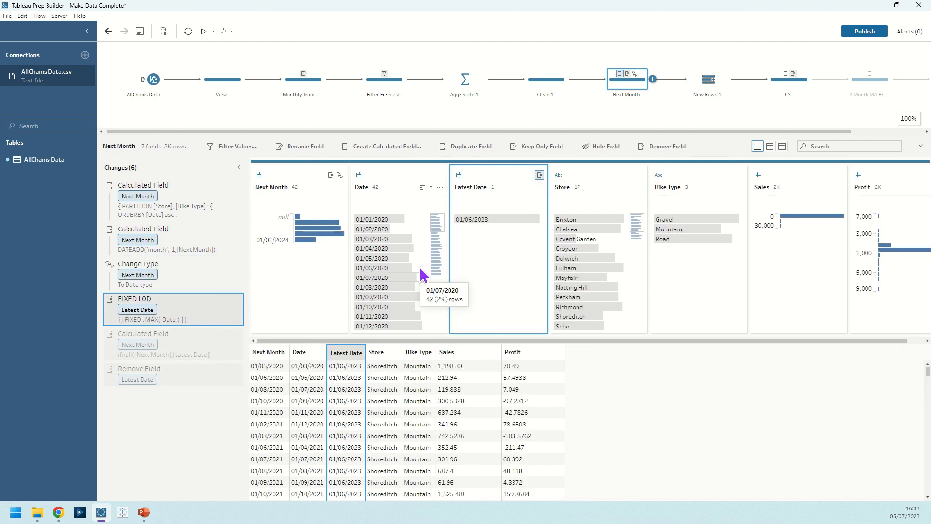
{"action": "left_click", "coordinate": [228, 299]}
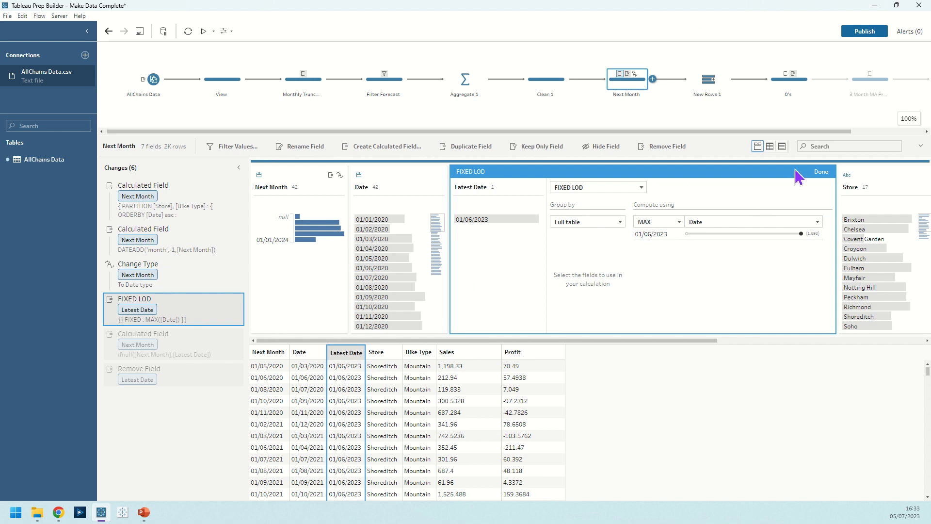
{"action": "left_click", "coordinate": [822, 172]}
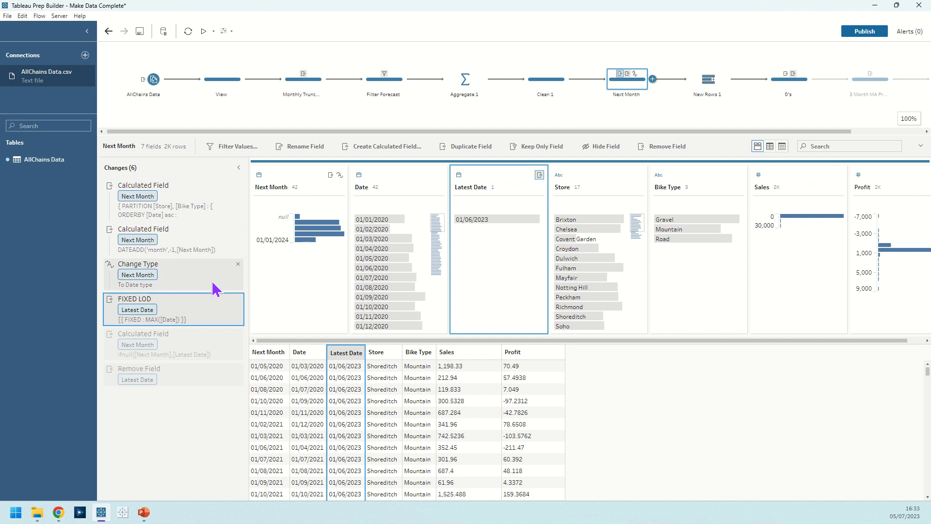
Step: Review the ifnull calculation for Next Month without changing it, then view the data after the Latest Date field's removal
{"action": "left_click", "coordinate": [227, 334]}
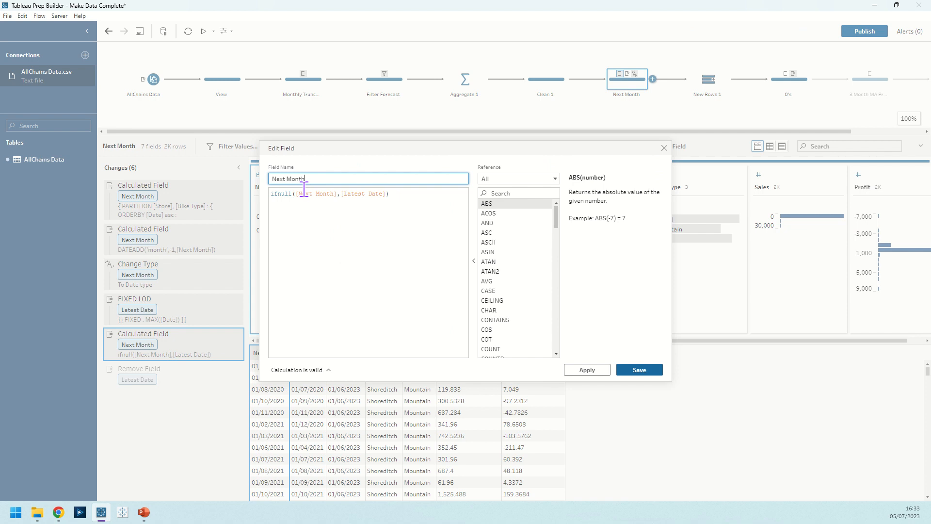
{"action": "left_click", "coordinate": [665, 149]}
{"action": "left_click", "coordinate": [179, 379]}
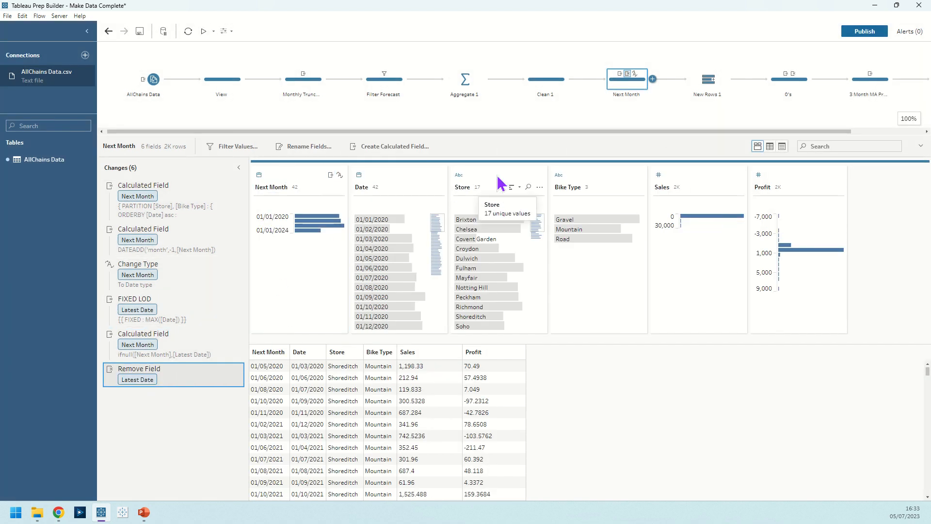
Step: Review the New Rows 1 settings and highlight the Brixton Road rows dated 01/01/2020 to examine the generated months
{"action": "left_click", "coordinate": [709, 89]}
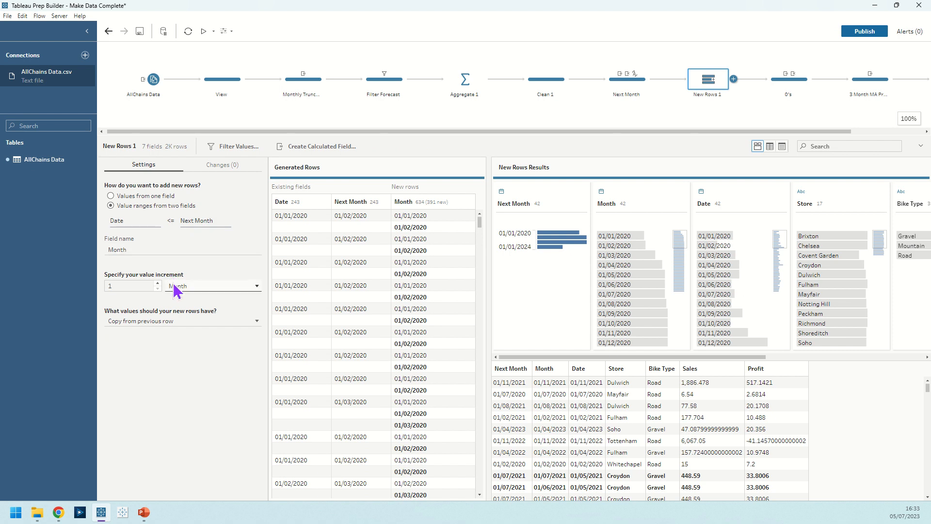
{"action": "left_click", "coordinate": [843, 236]}
{"action": "left_click", "coordinate": [910, 255]}
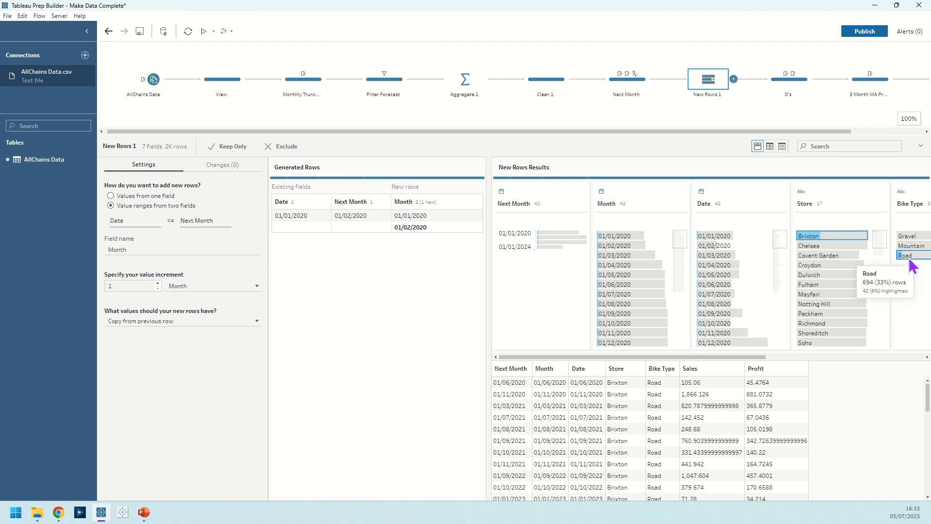
{"action": "left_click", "coordinate": [730, 237]}
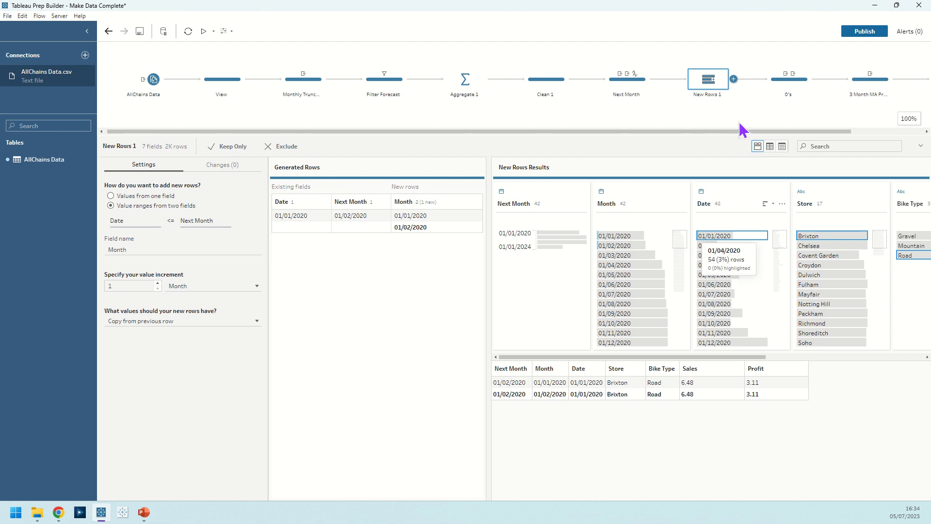
Step: Review the Sales calculation in the 0's step without changing it, and examine its effect on the Brixton Road rows dated 01/01/2020
{"action": "left_click", "coordinate": [780, 82]}
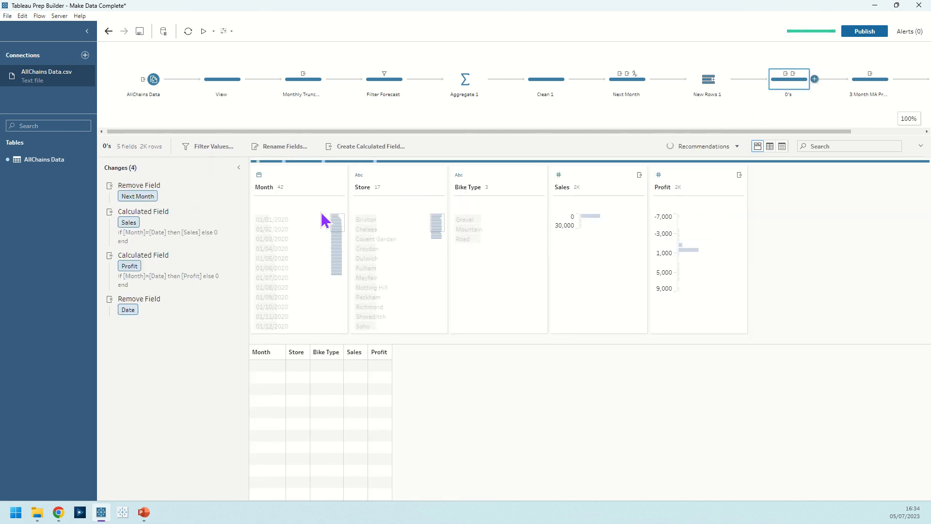
{"action": "left_click", "coordinate": [228, 212]}
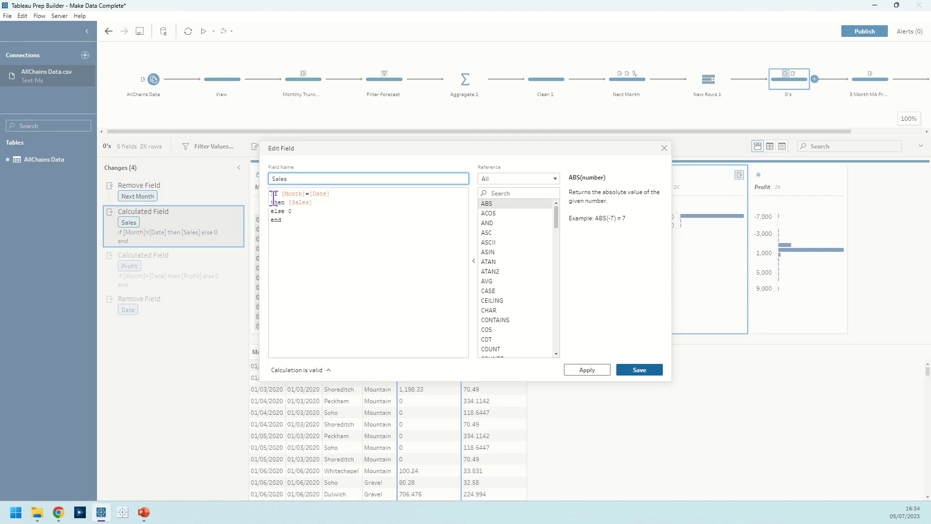
{"action": "left_click", "coordinate": [664, 147]}
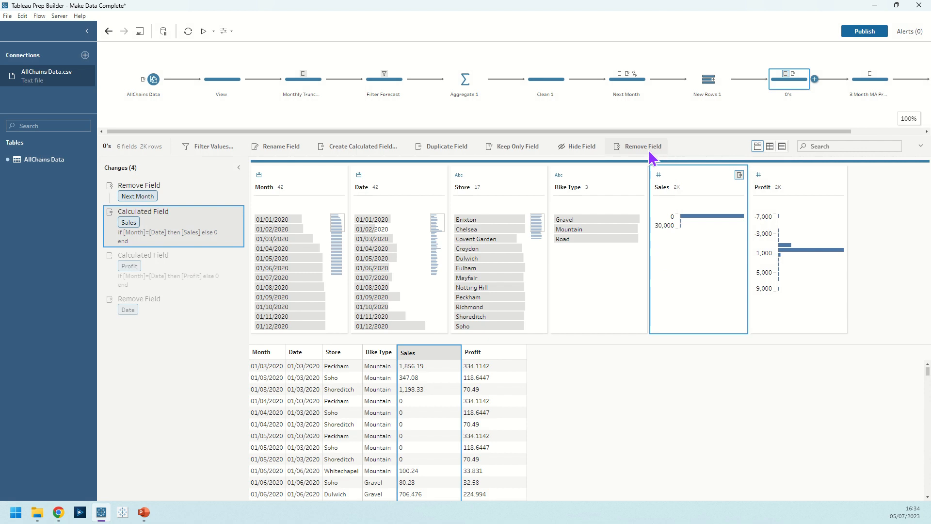
{"action": "left_click", "coordinate": [490, 221]}
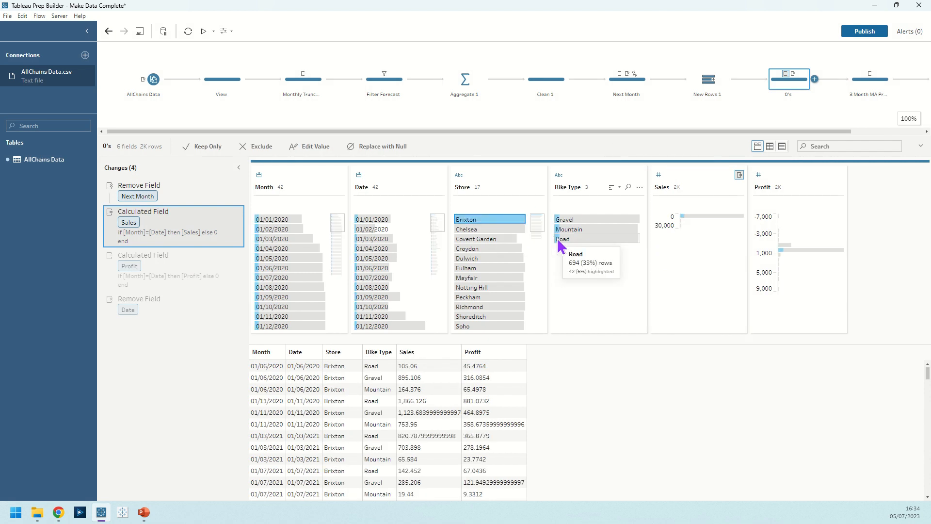
{"action": "left_click", "coordinate": [560, 239], "text": "ctrl"}
{"action": "left_click", "coordinate": [384, 224], "text": "ctrl"}
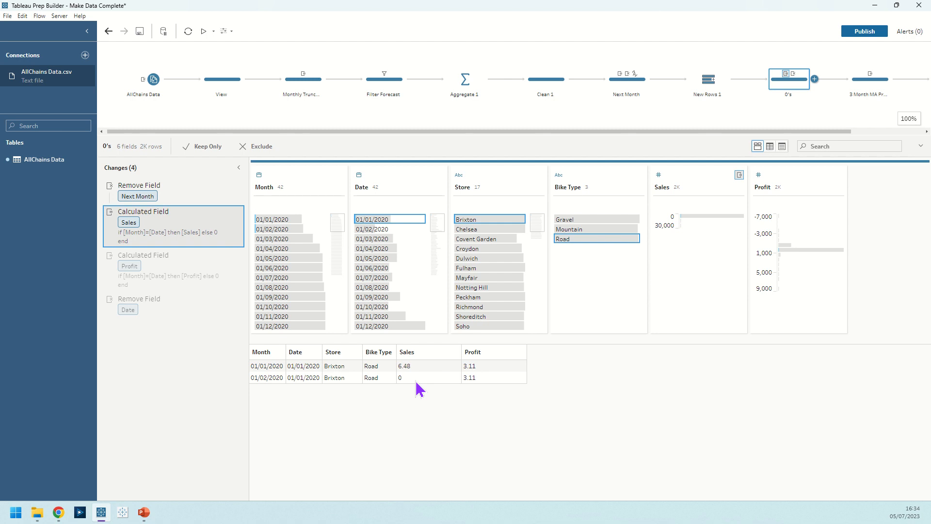
Step: View the data after the Profit calculation and the Date field's removal, examine the Brixton Road rows, and clear the highlighting
{"action": "left_click", "coordinate": [189, 287]}
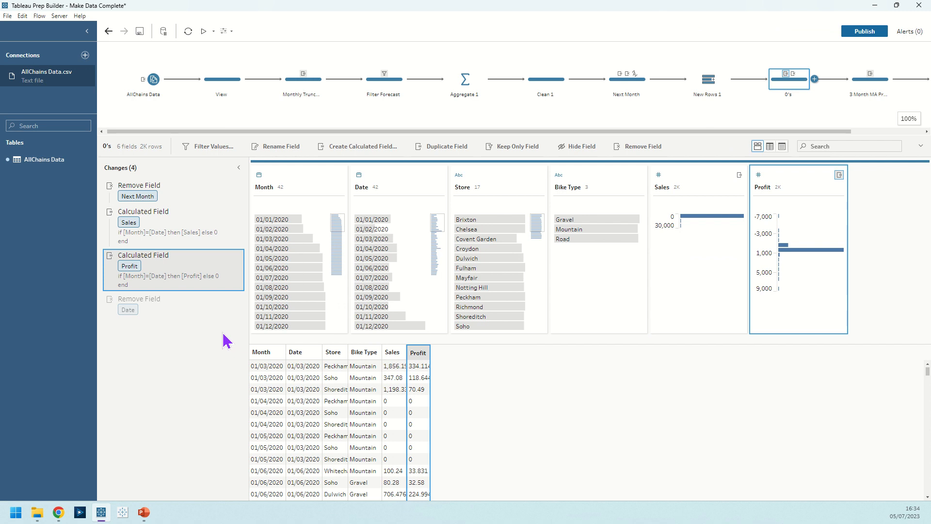
{"action": "left_click", "coordinate": [198, 316]}
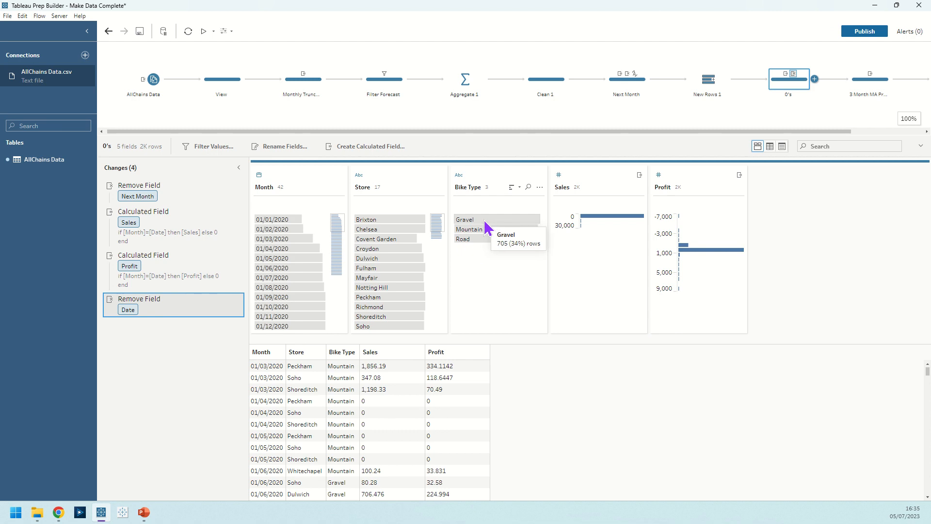
{"action": "left_click", "coordinate": [388, 220]}
{"action": "left_click", "coordinate": [466, 240]}
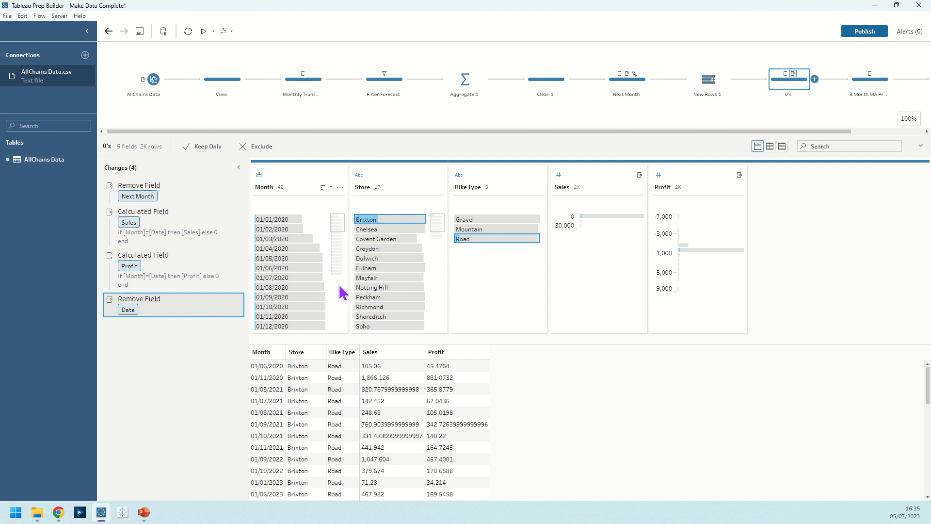
{"action": "left_click", "coordinate": [493, 294]}
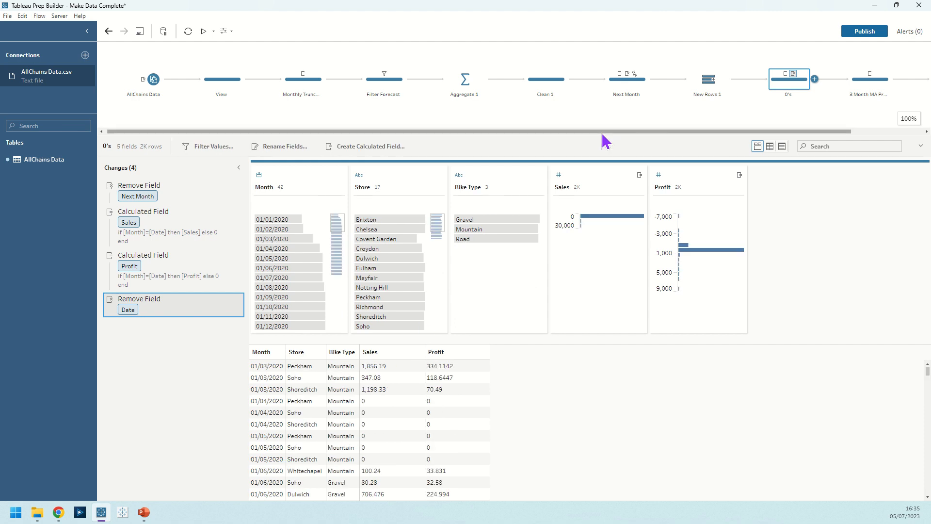
Step: In the 3 Month MA Profit step, create a moving calculation on Profit ordered by Month
{"action": "left_click_drag", "start_coordinate": [608, 131], "coordinate": [727, 130]}
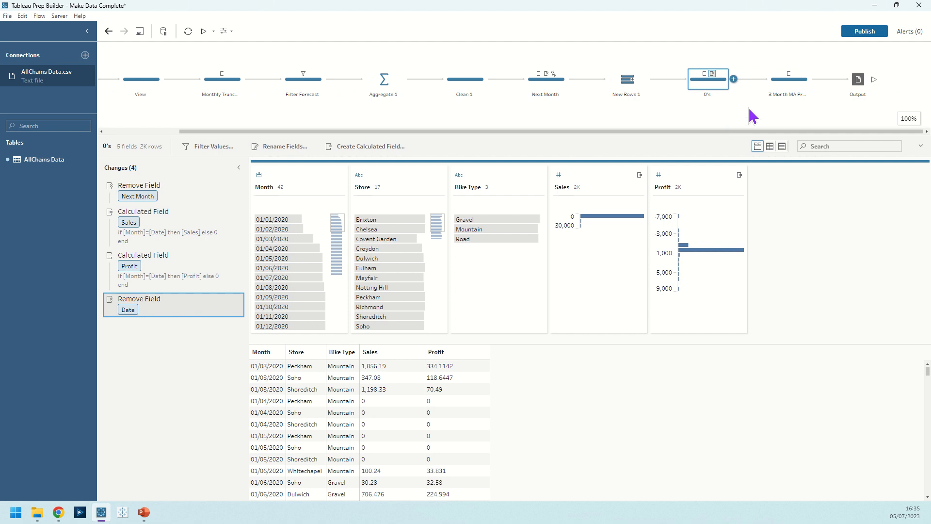
{"action": "left_click", "coordinate": [787, 83]}
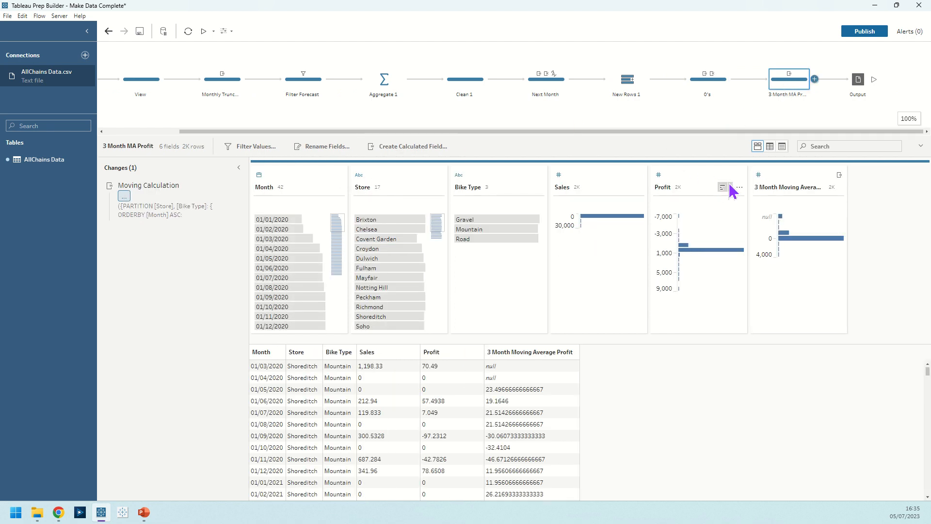
{"action": "left_click", "coordinate": [740, 187]}
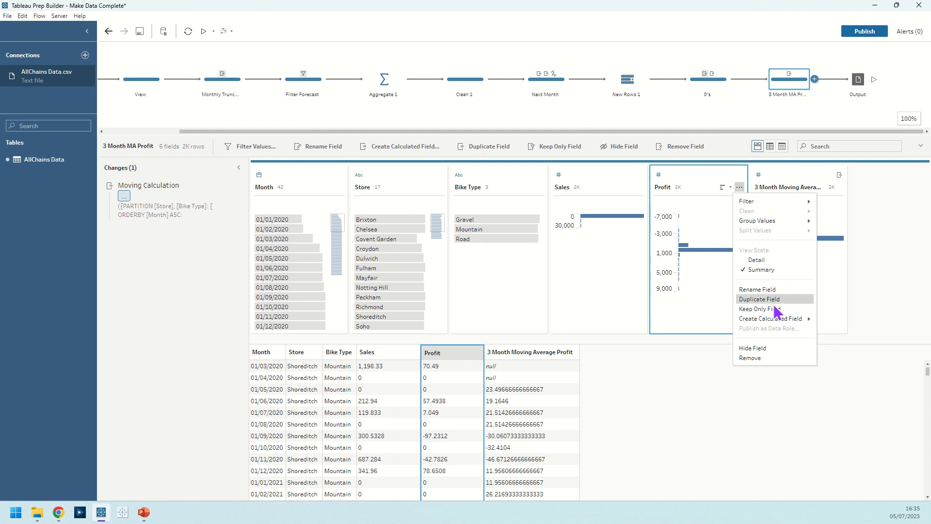
{"action": "mouse_move", "coordinate": [771, 319]}
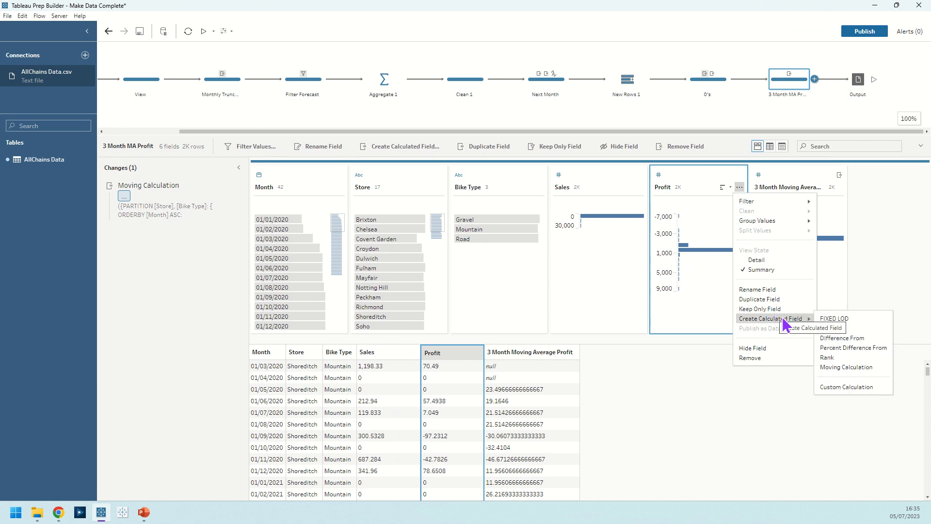
{"action": "left_click", "coordinate": [844, 368]}
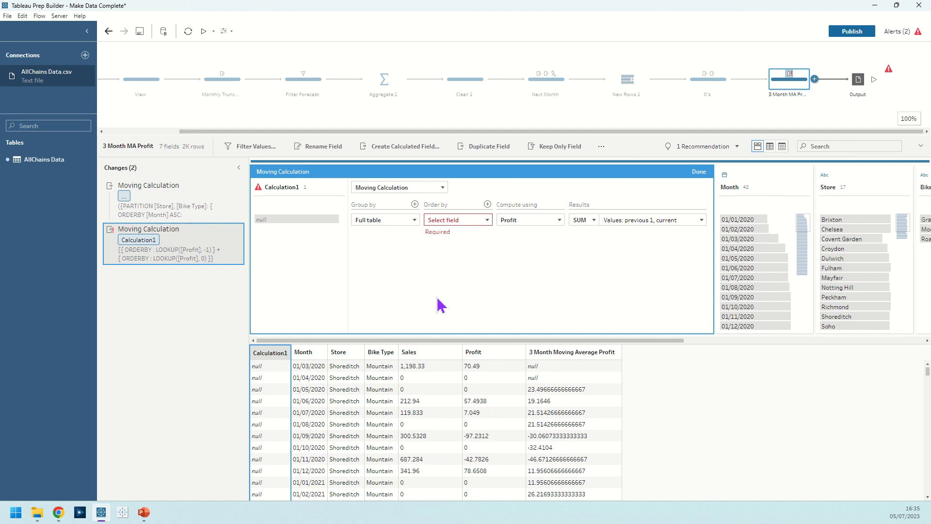
{"action": "left_click", "coordinate": [442, 219]}
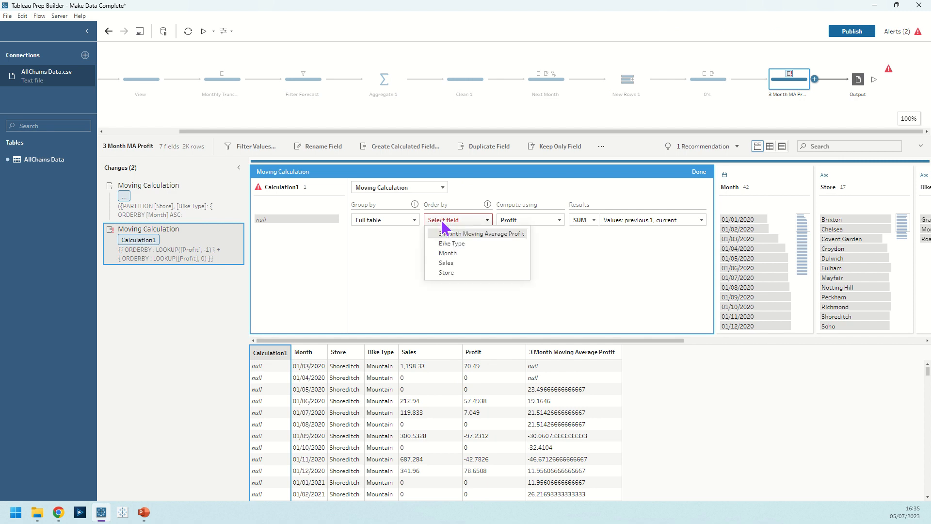
{"action": "left_click", "coordinate": [458, 253]}
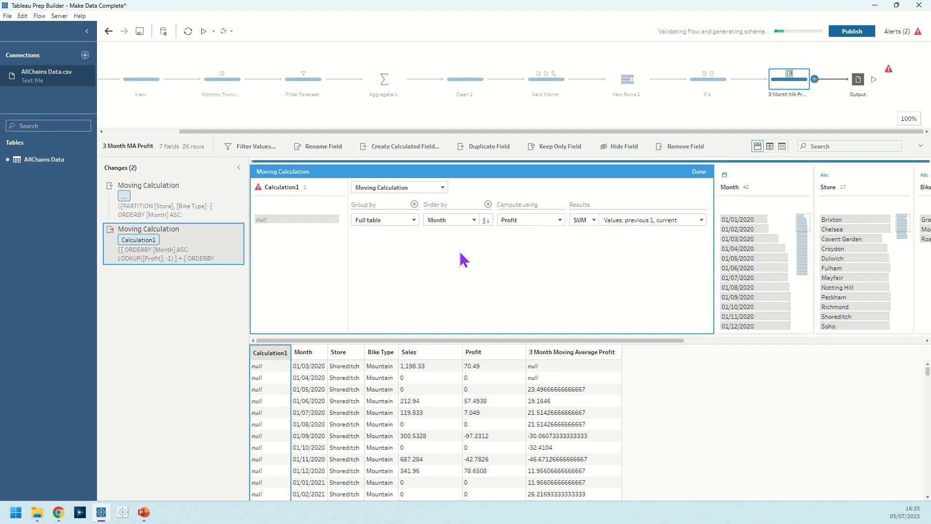
Step: Group the new moving calculation by Store and Bike Type
{"action": "left_click", "coordinate": [407, 221]}
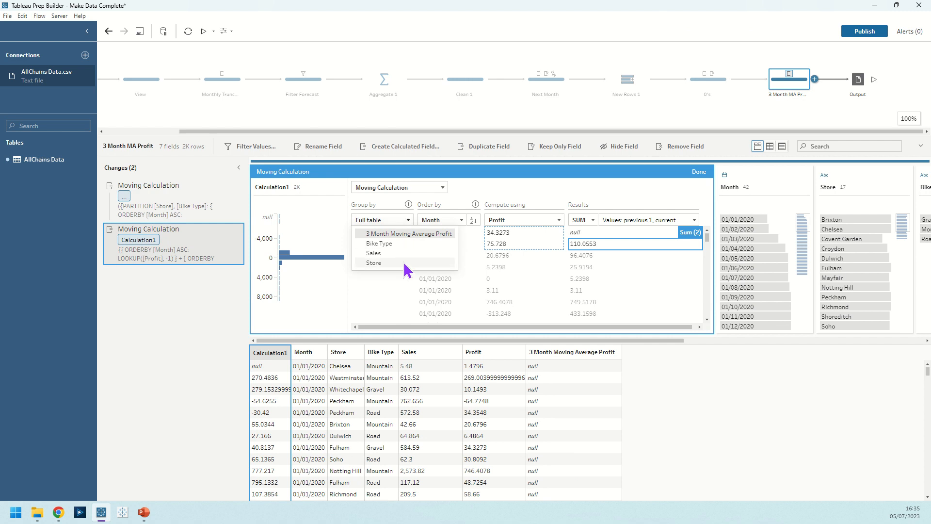
{"action": "left_click", "coordinate": [407, 262]}
{"action": "left_click", "coordinate": [408, 205]}
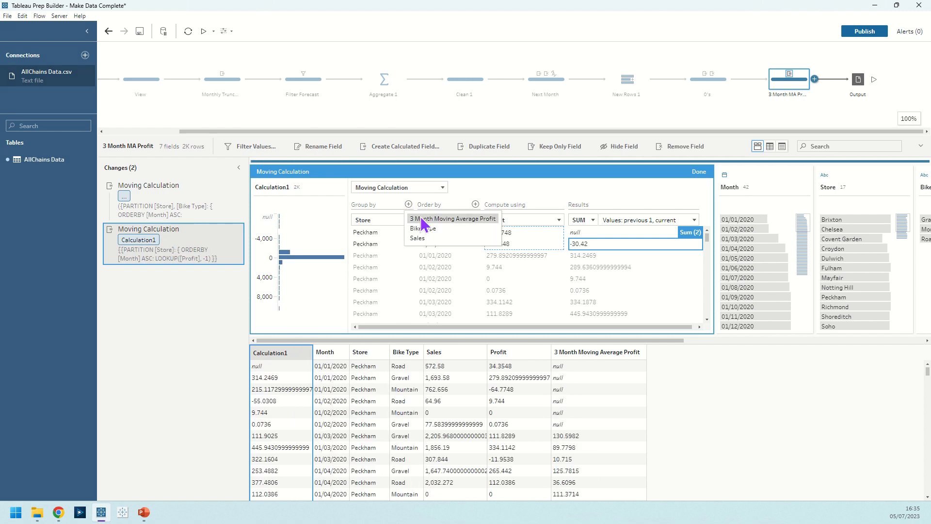
{"action": "left_click", "coordinate": [427, 237]}
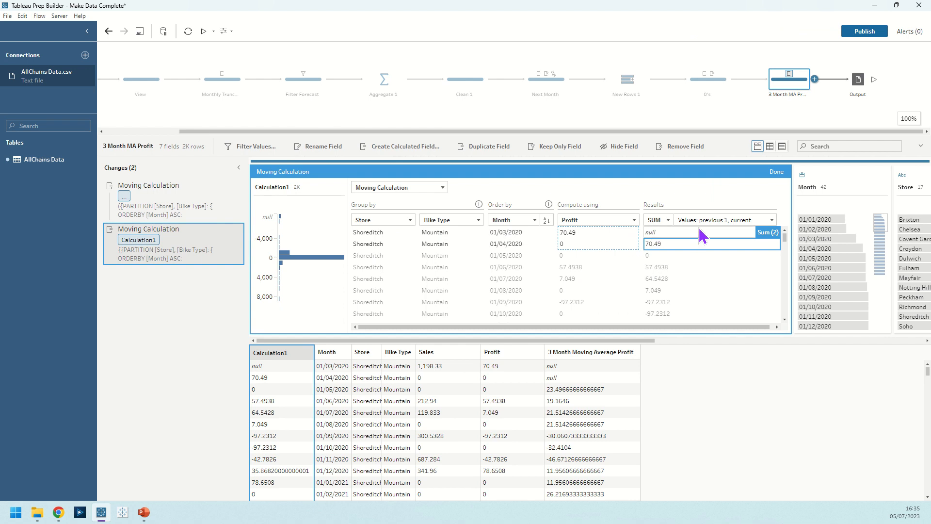
Step: Set the moving calculation to average the previous 2 values and the current one
{"action": "left_click", "coordinate": [668, 221]}
{"action": "left_click", "coordinate": [673, 246]}
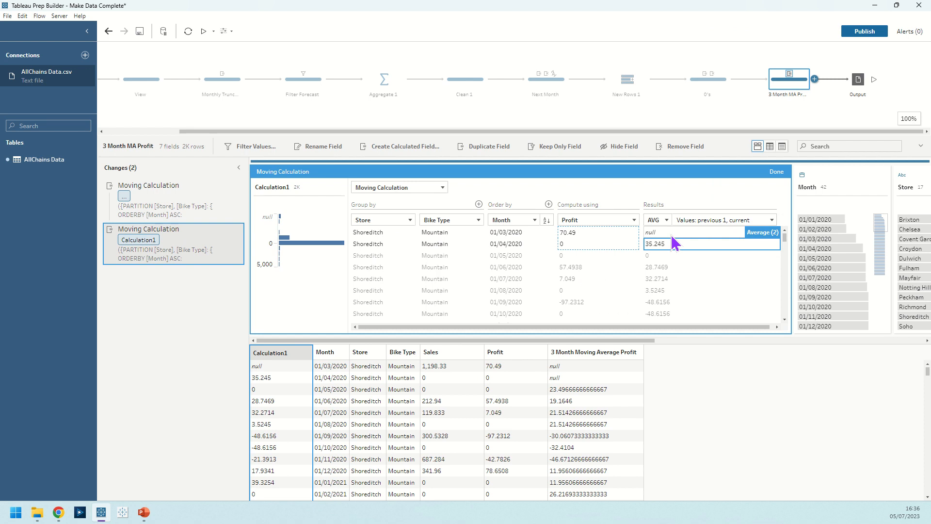
{"action": "left_click", "coordinate": [762, 222]}
{"action": "type", "text": "2"}
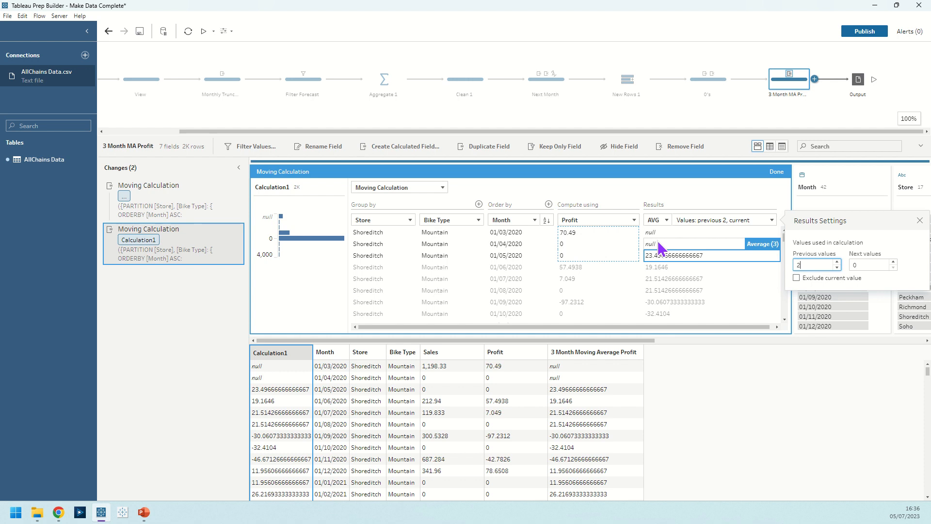
Step: Finish the new moving calculation without renaming it, remove it from the changes, and select the original moving calculation
{"action": "double_click", "coordinate": [274, 189]}
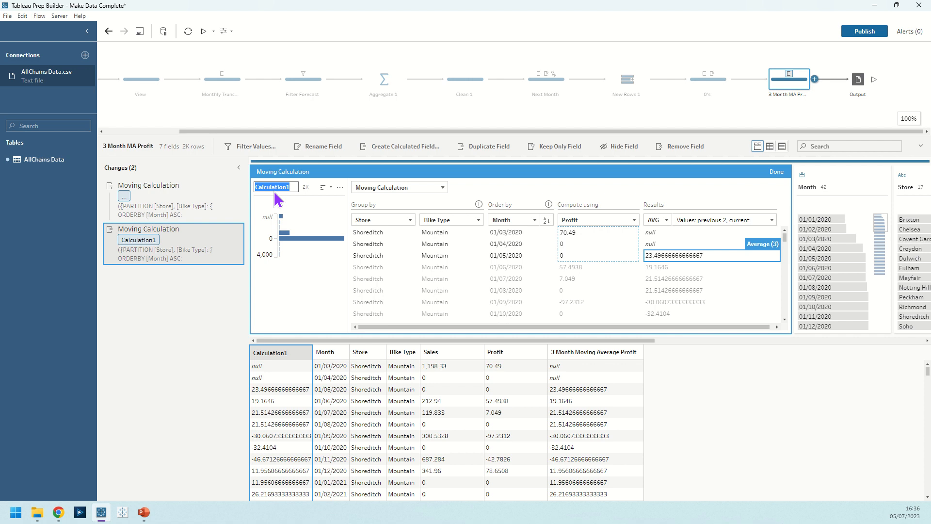
{"action": "left_click", "coordinate": [274, 188]}
{"action": "left_click", "coordinate": [778, 173]}
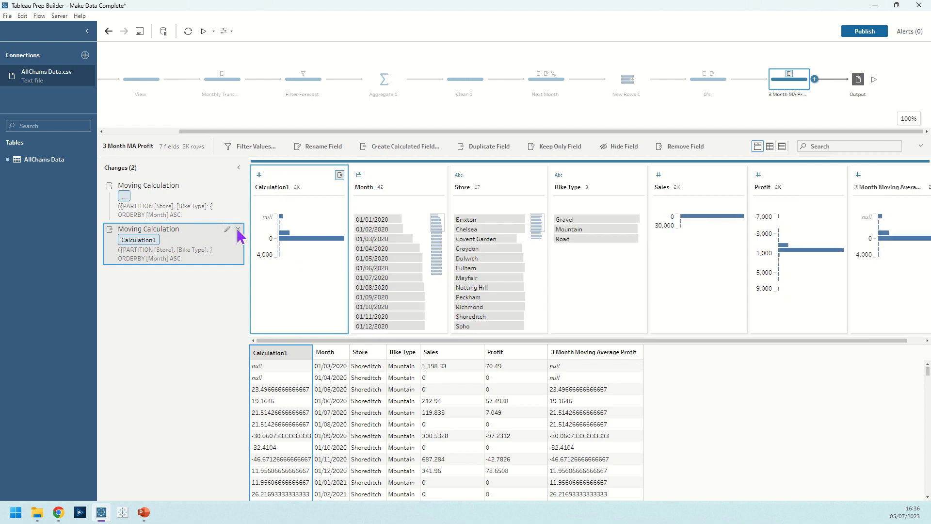
{"action": "left_click", "coordinate": [204, 213]}
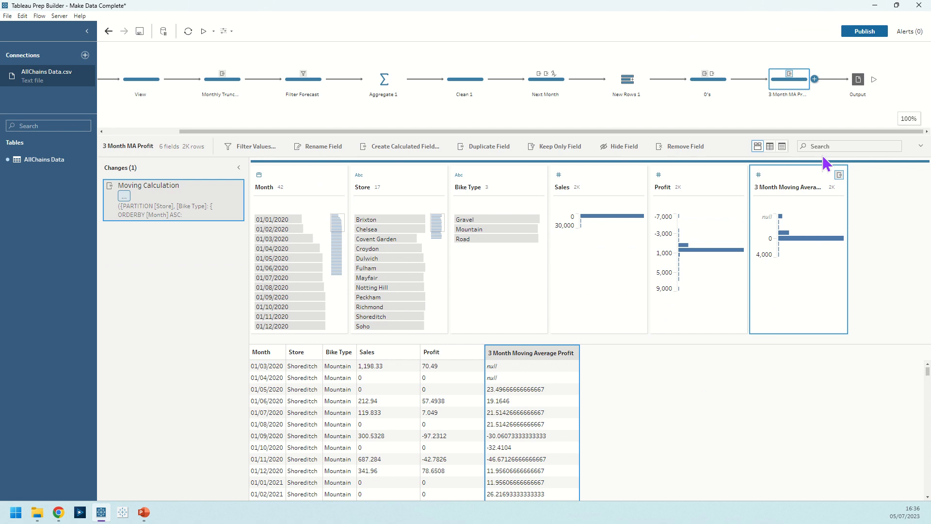
Step: Review the Output step's file settings and the run date parameters available for the file name, leaving the name unchanged
{"action": "left_click", "coordinate": [857, 81]}
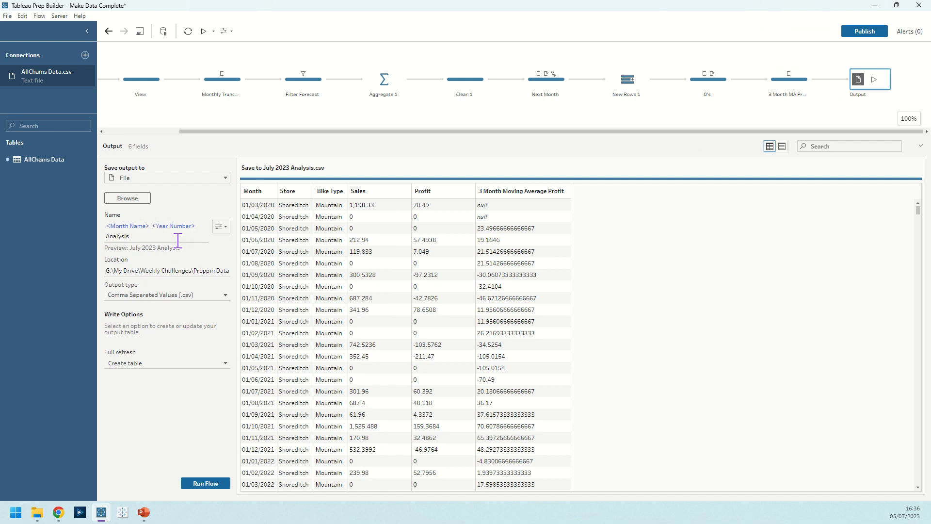
{"action": "left_click", "coordinate": [223, 227]}
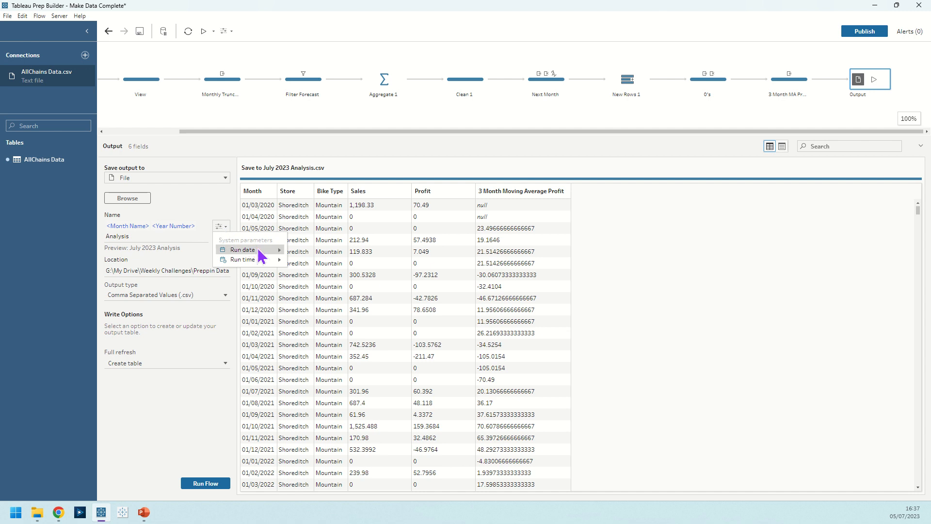
{"action": "mouse_move", "coordinate": [259, 253]}
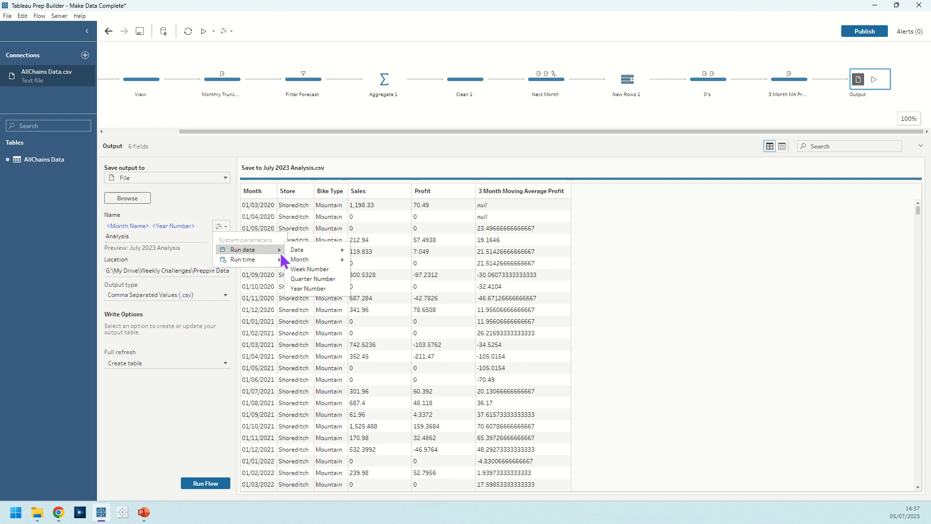
{"action": "mouse_move", "coordinate": [297, 257]}
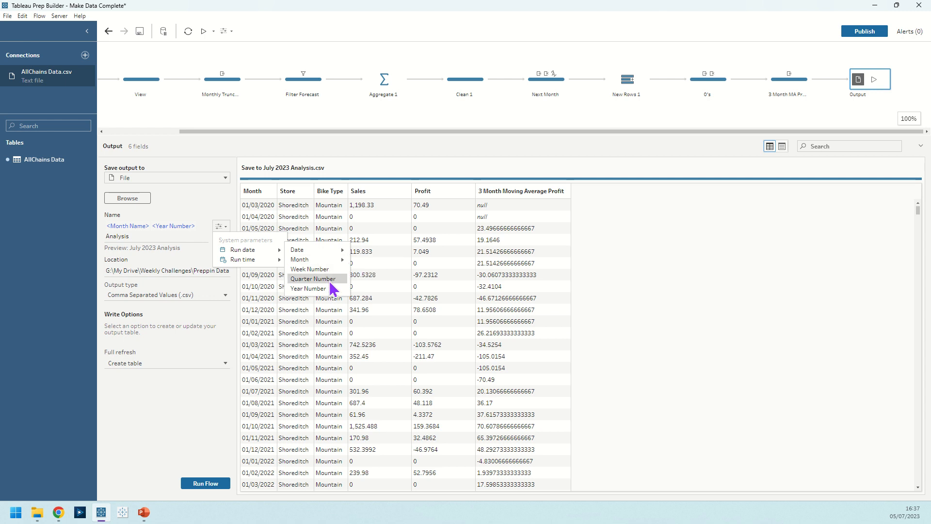
{"action": "left_click", "coordinate": [151, 235]}
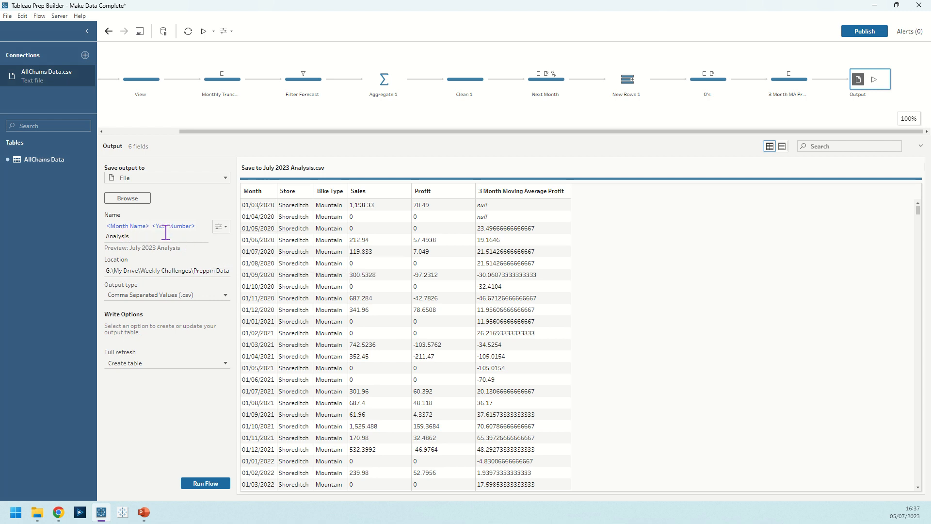